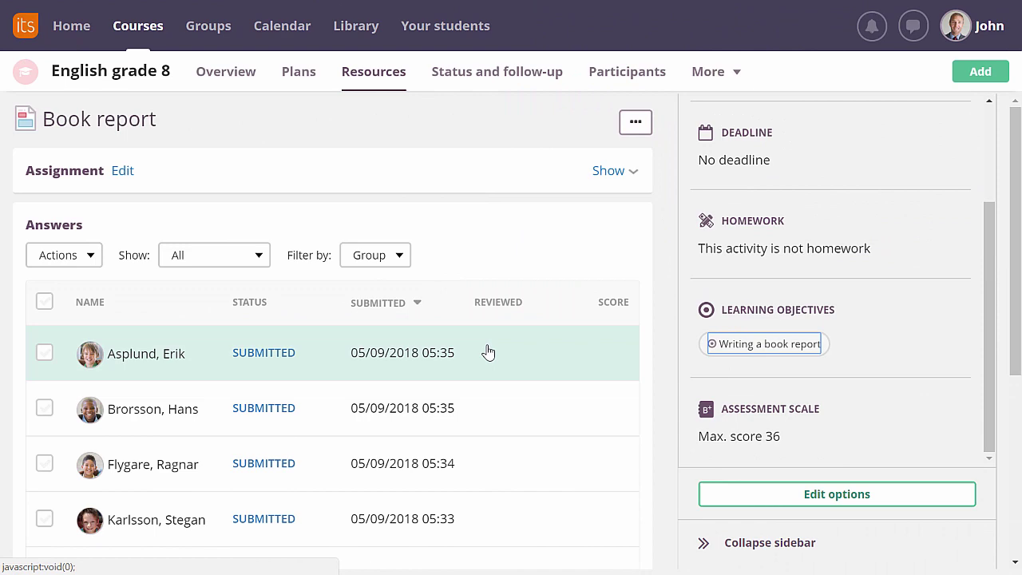
Step: Open the first student's answer from the Book report answers list
left_click(488, 353)
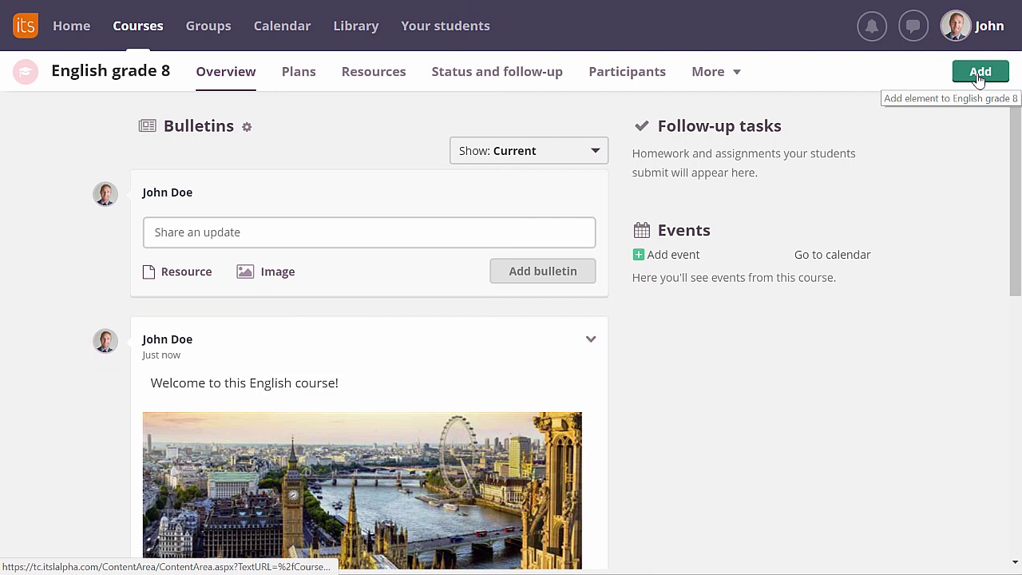
Step: Add an assignment titled 'Book report' with the description 'Please submit your book report here.'
left_click(978, 80)
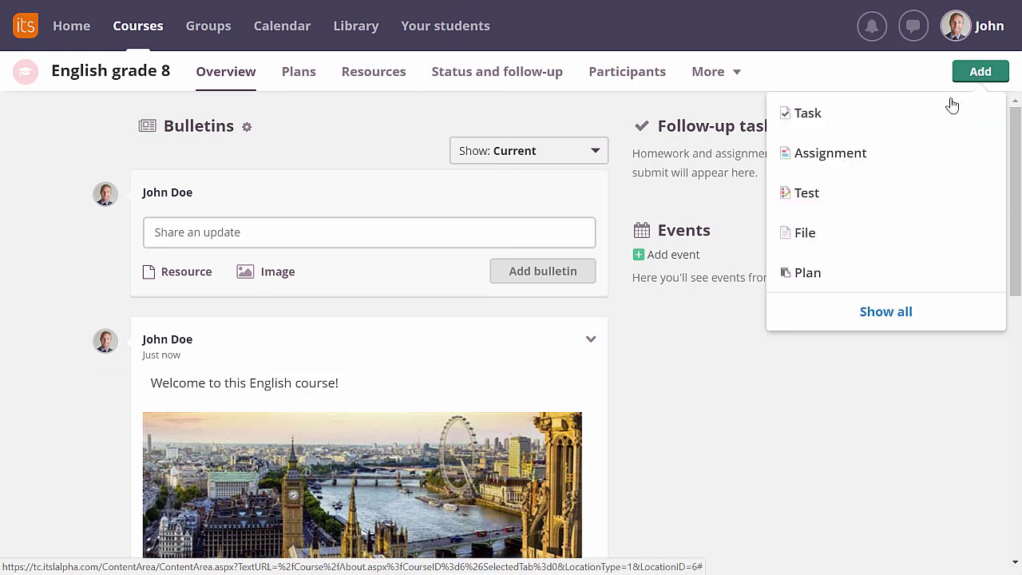
left_click(871, 155)
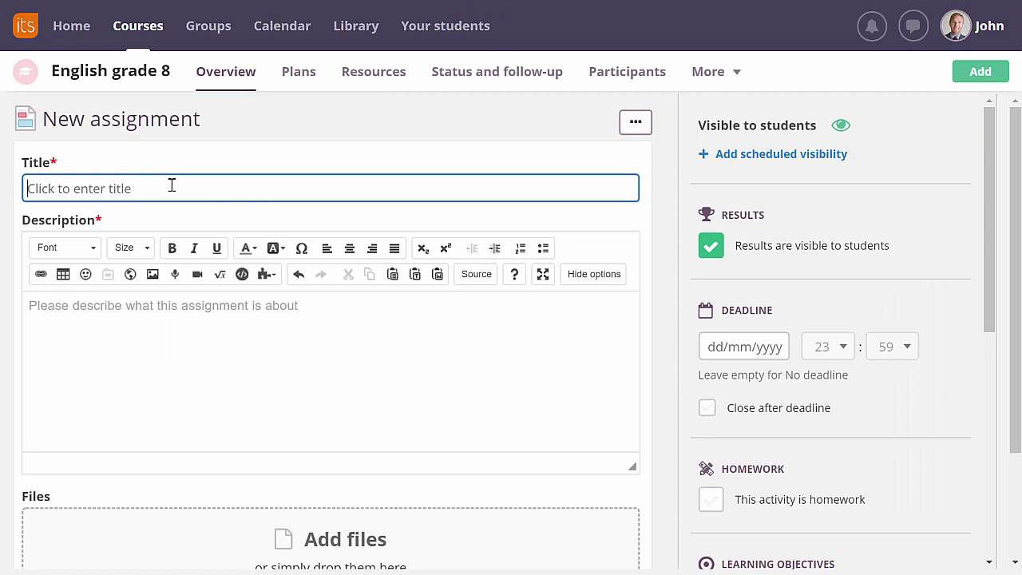
type("Book report")
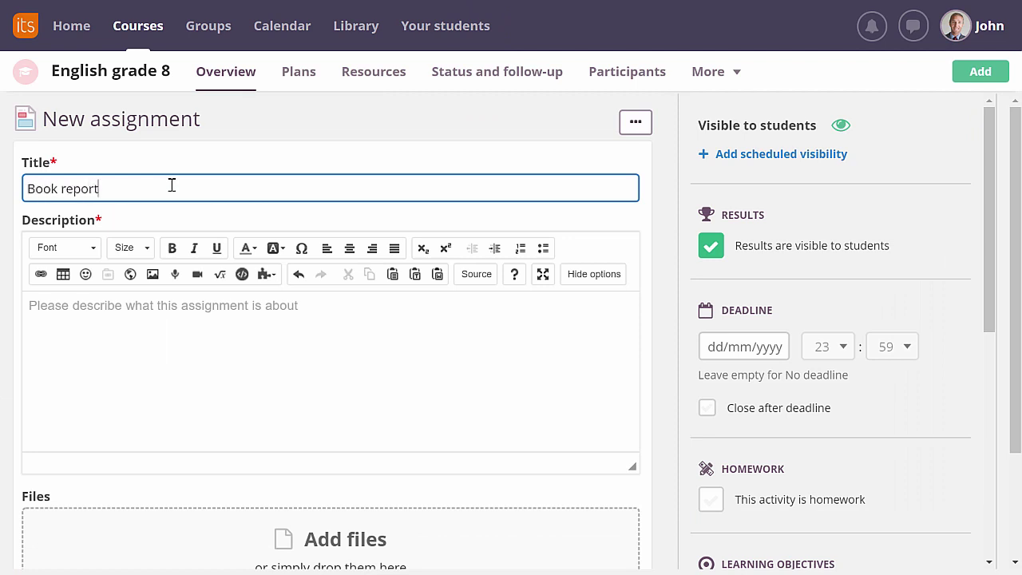
left_click(182, 361)
type("Pleas")
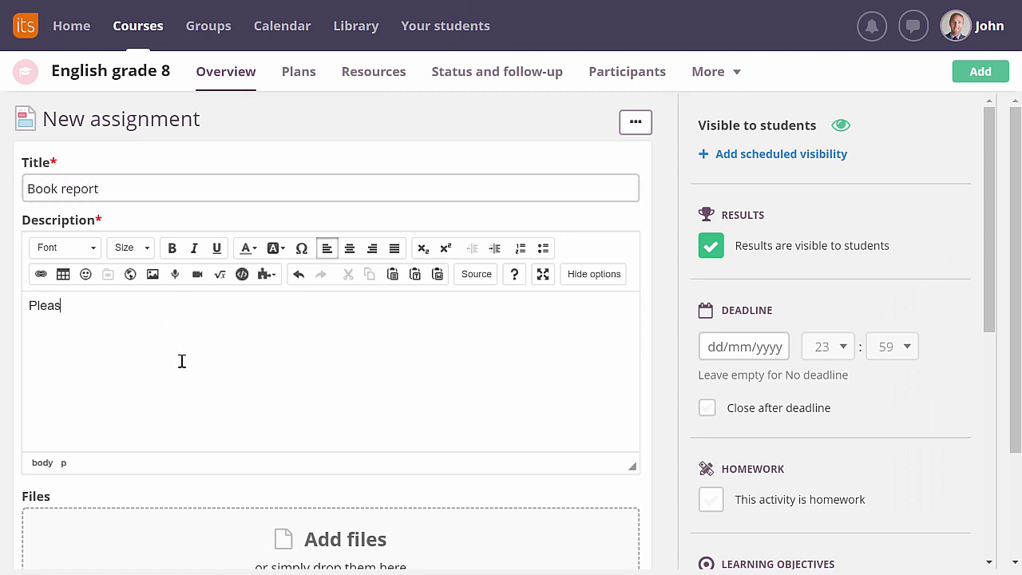
type("e submit your book r")
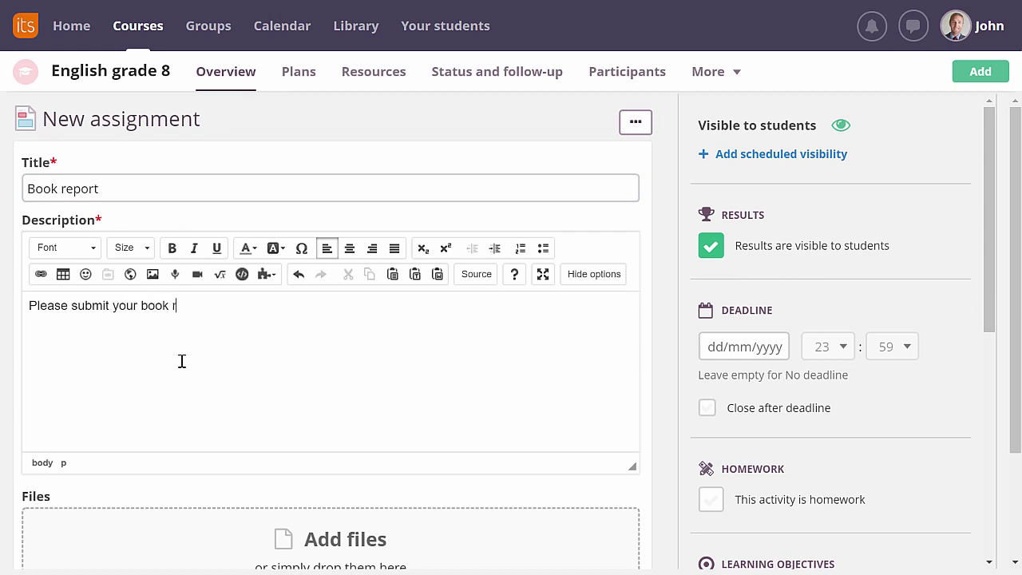
type("eport here.")
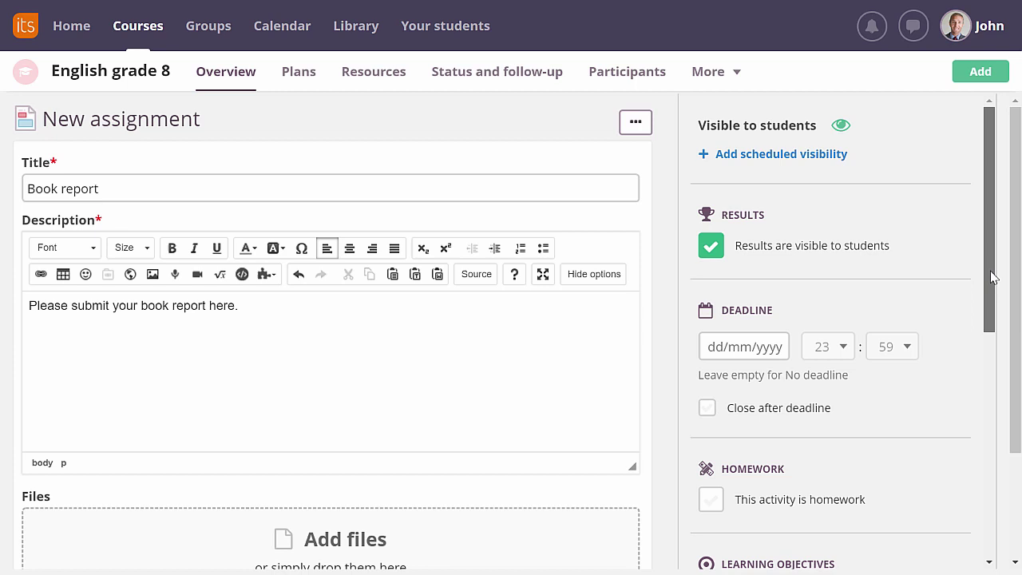
Step: Insert the Writing a book report learning objective into the assignment
left_click_drag(991, 273, 985, 346)
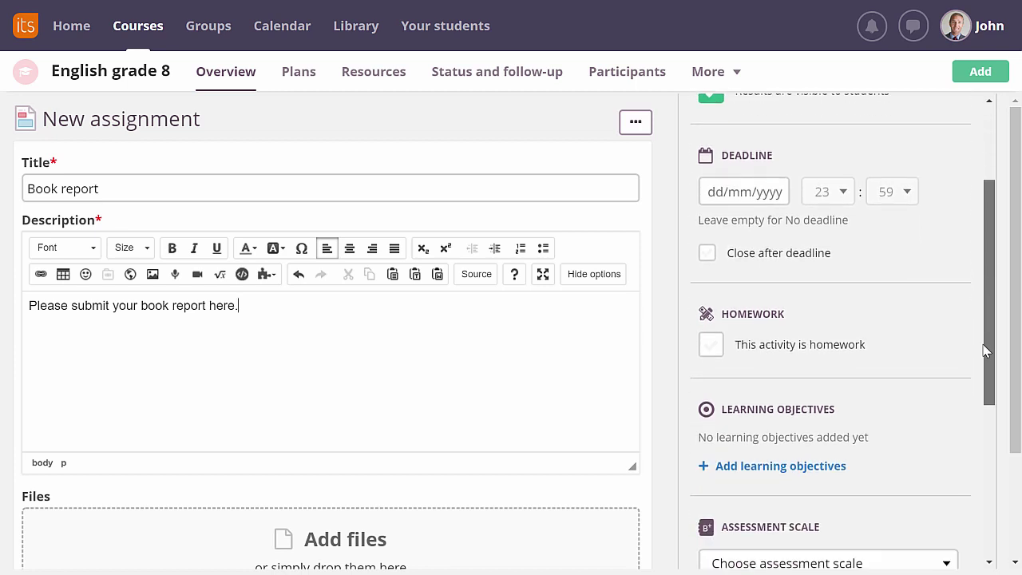
left_click(809, 468)
left_click(415, 236)
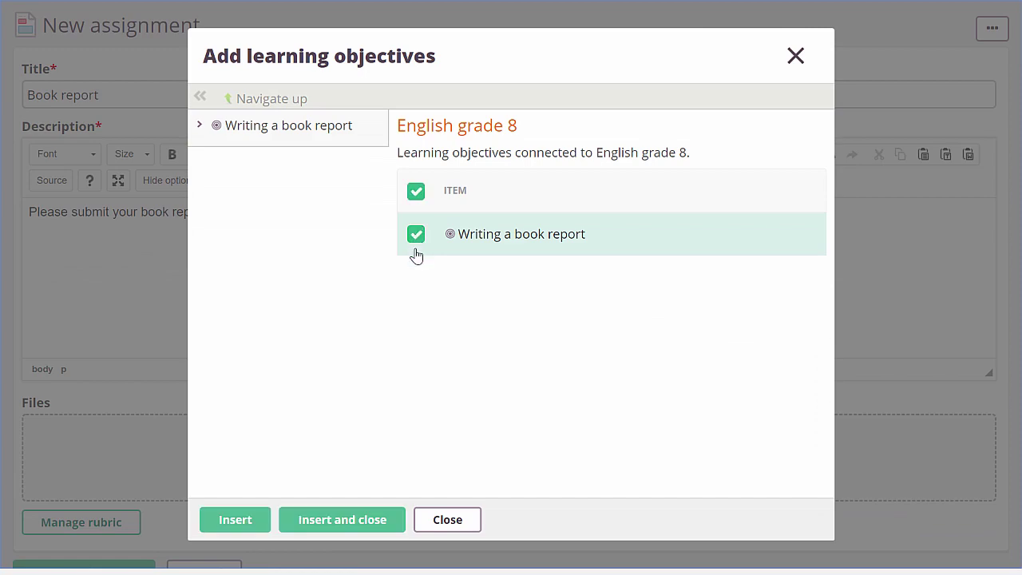
left_click(357, 520)
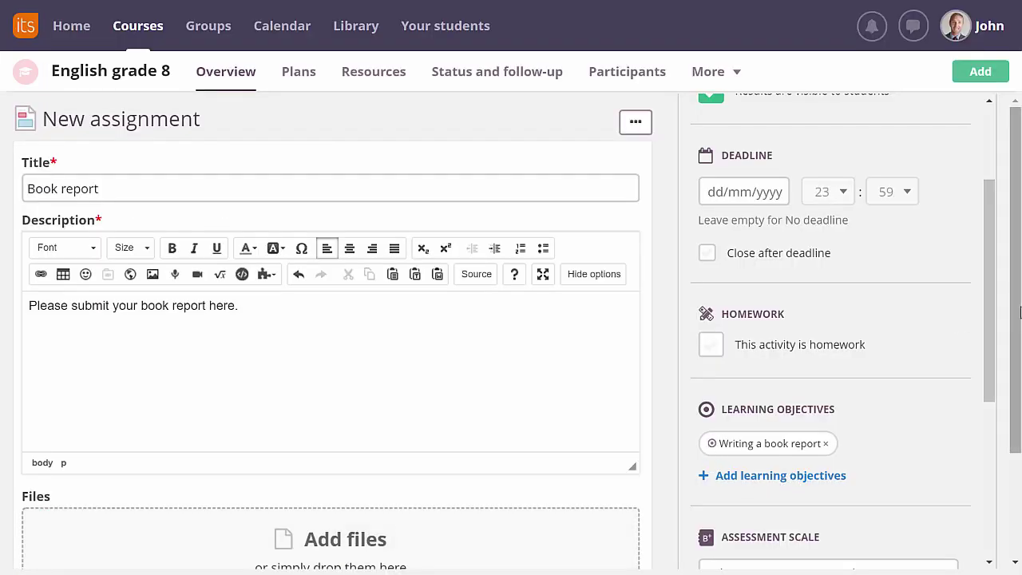
Step: Review the assignment's rubric criteria in Manage rubric, then return to the form
left_click_drag(1016, 322, 1004, 426)
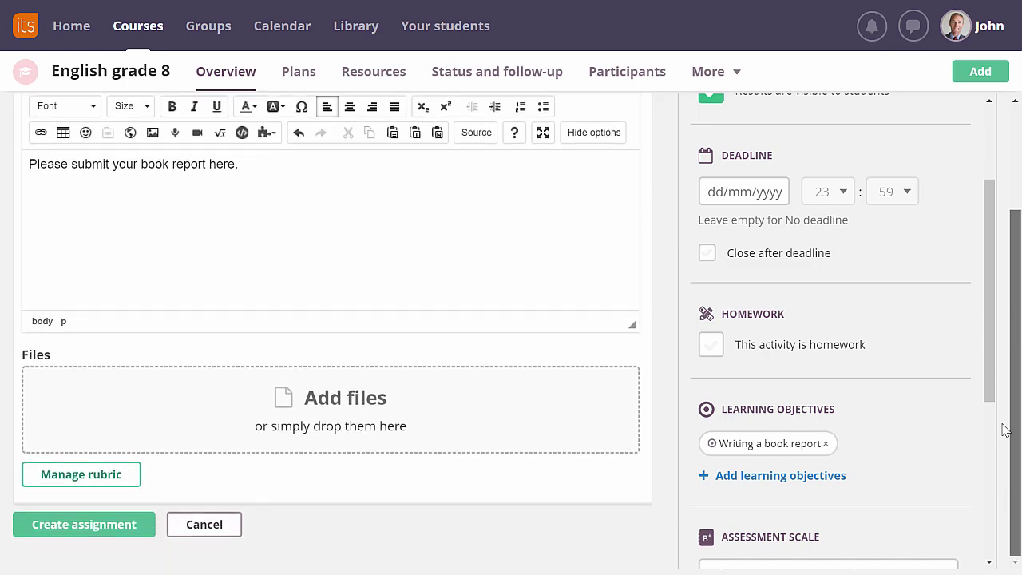
left_click(114, 478)
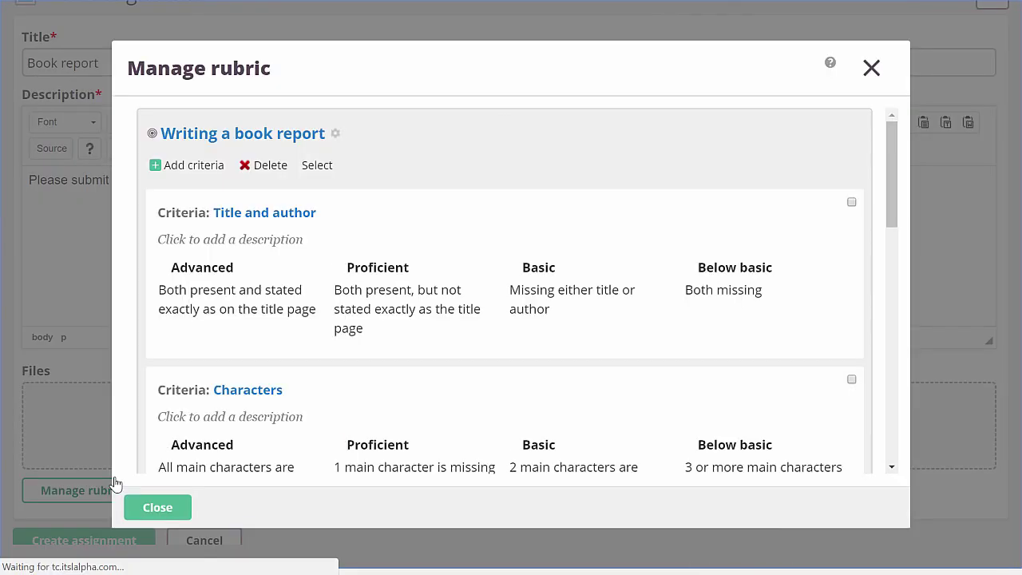
left_click_drag(894, 163, 878, 417)
left_click(150, 507)
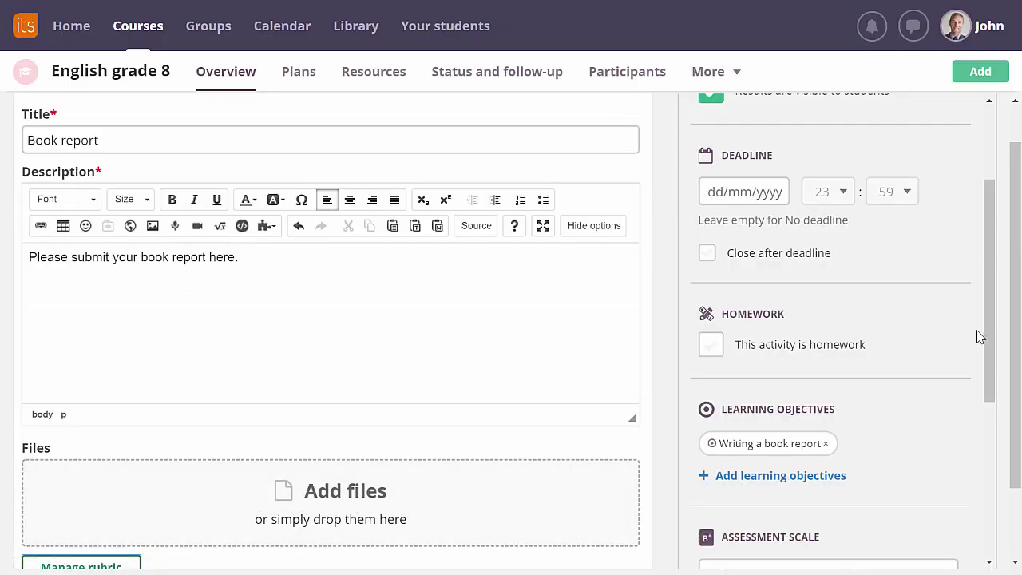
left_click_drag(989, 338, 967, 424)
Step: Set the assessment scale to Score, giving a maximum score of 24
left_click(924, 375)
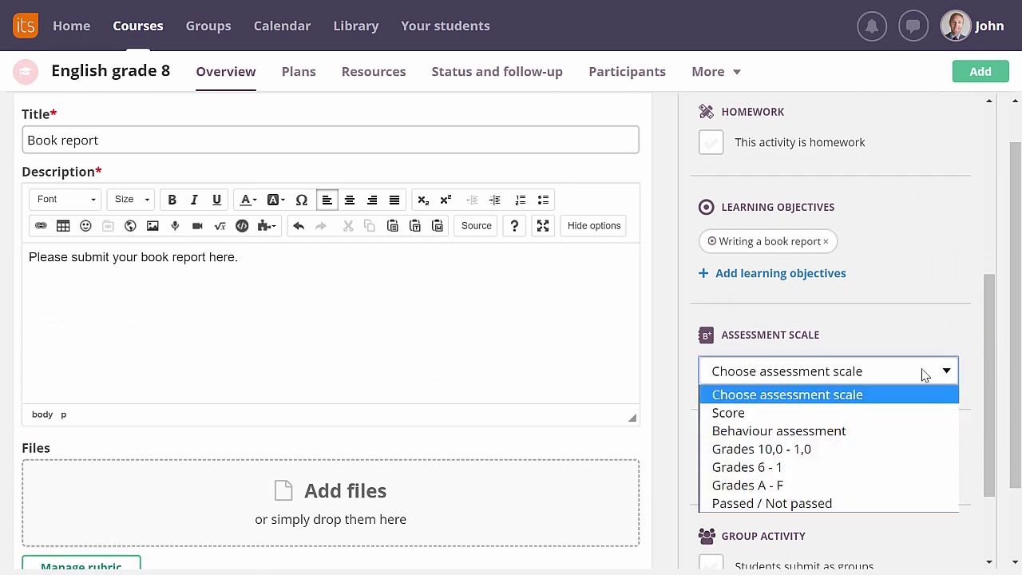
left_click(901, 413)
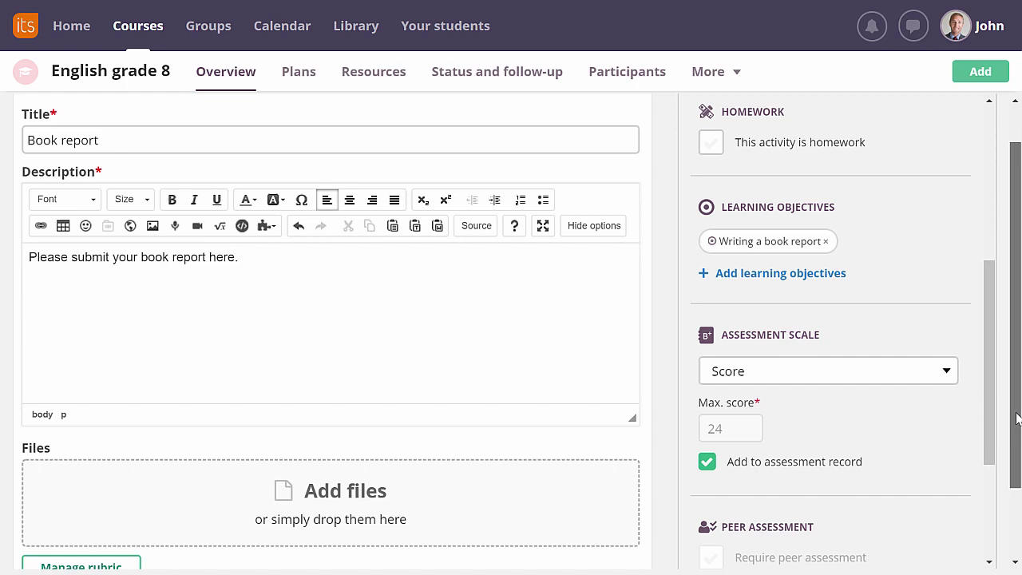
left_click_drag(1015, 424, 1014, 466)
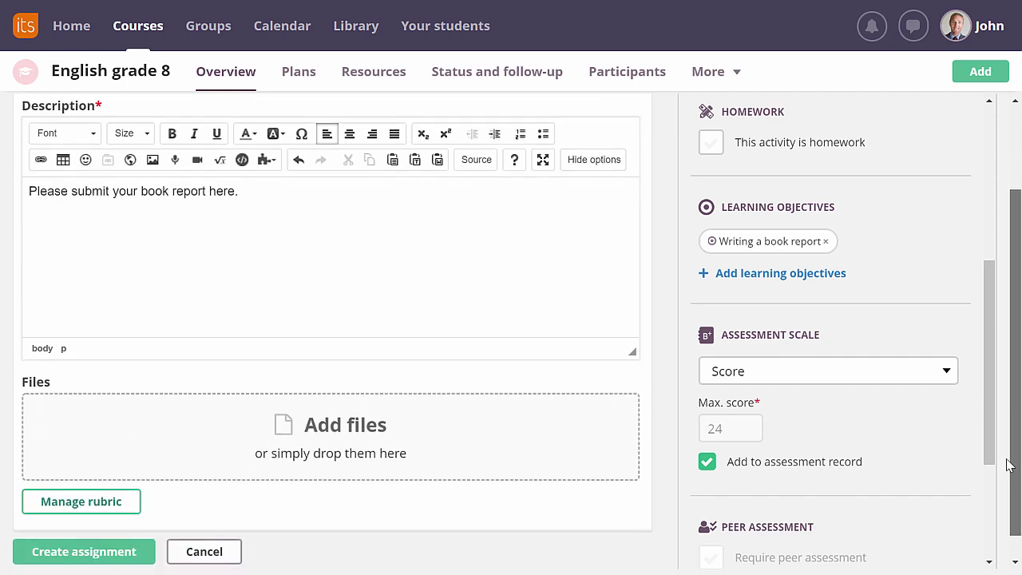
Step: Set the Character Description criterion's weight to 2 in the rubric
left_click(89, 509)
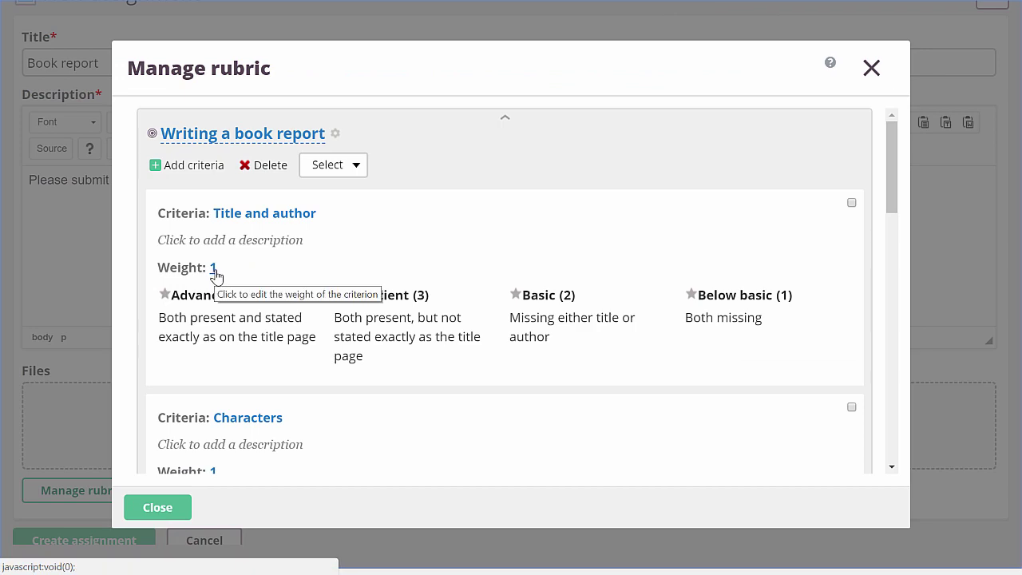
scroll(285, 290, "down", 5)
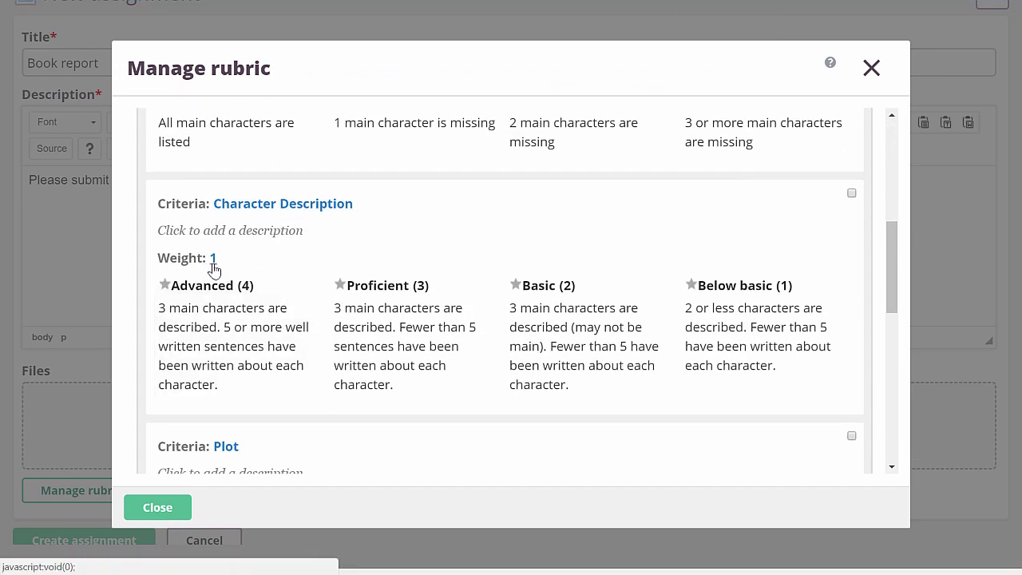
left_click(212, 258)
type("2")
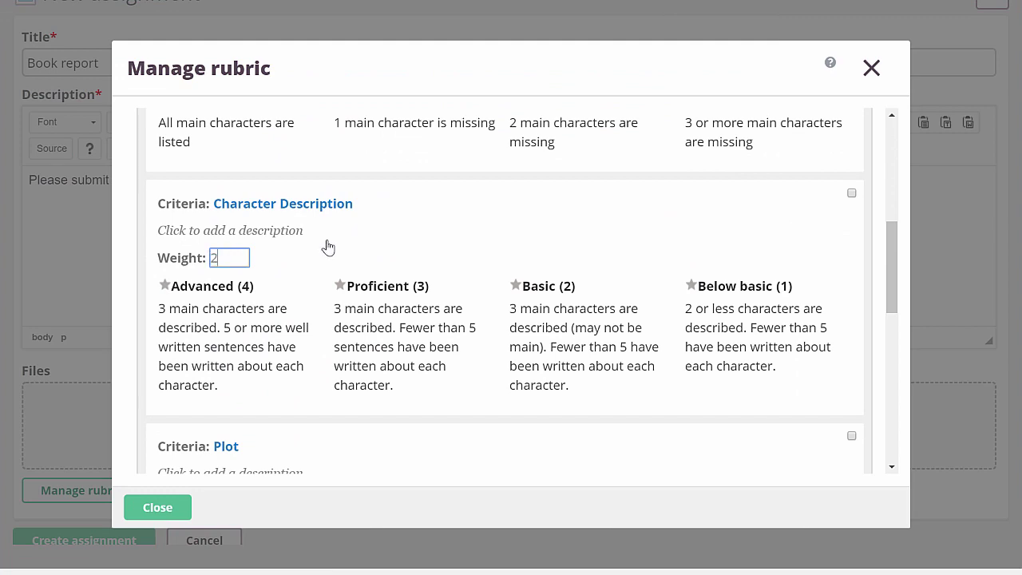
key("Return")
Step: Set the Plot and Opinion weights to 2, bringing the maximum score to 36
scroll(360, 264, "down", 3)
scroll(283, 313, "down", 2)
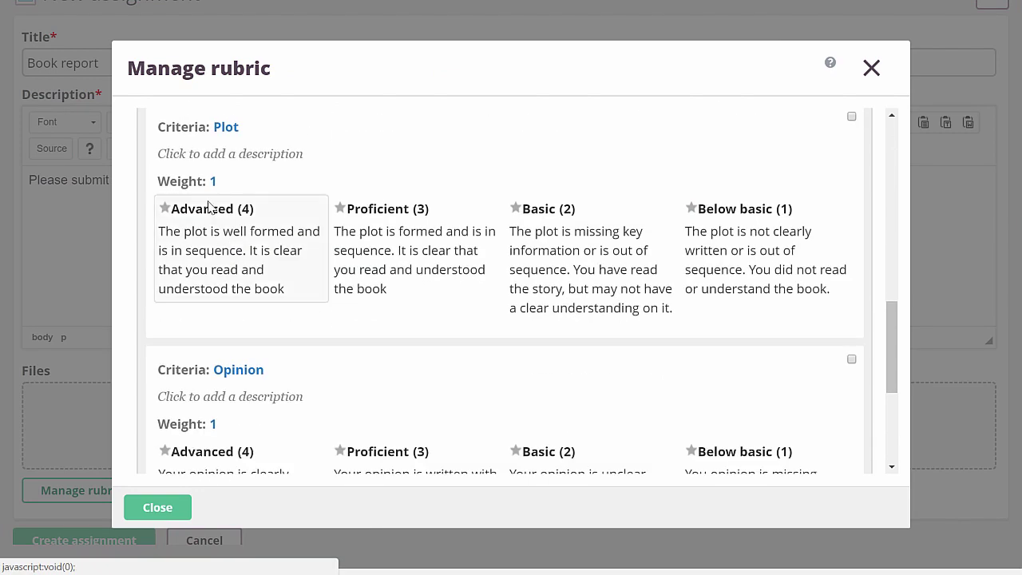
left_click(214, 182)
type("2")
key("Return")
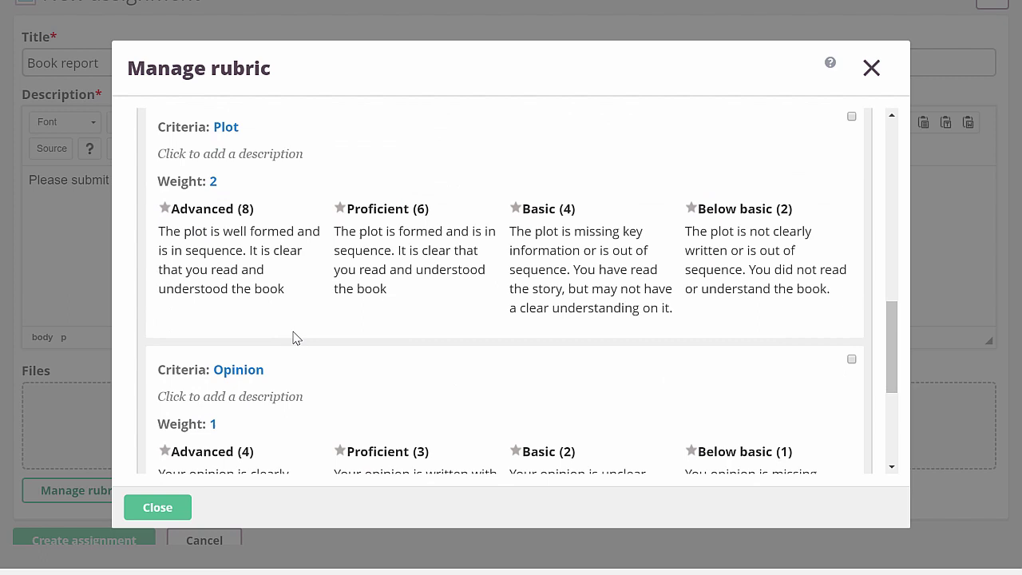
scroll(292, 372, "down", 2)
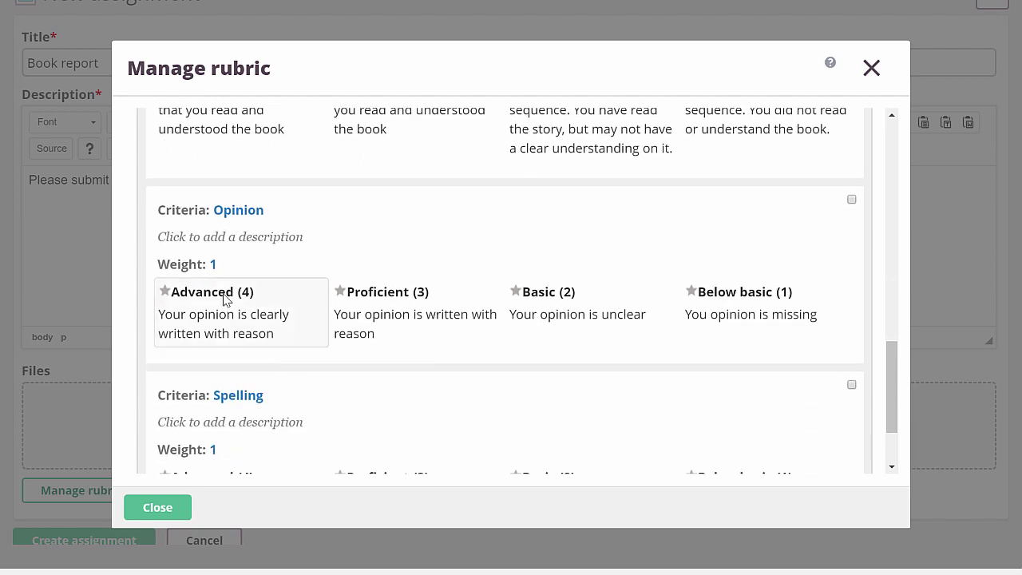
left_click(214, 265)
type("2")
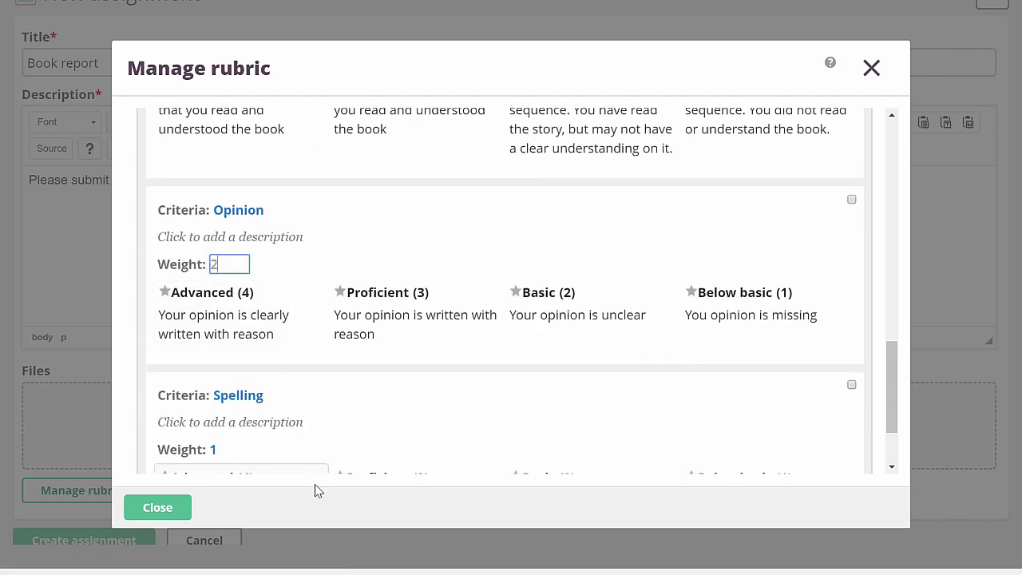
key("Return")
left_click(159, 508)
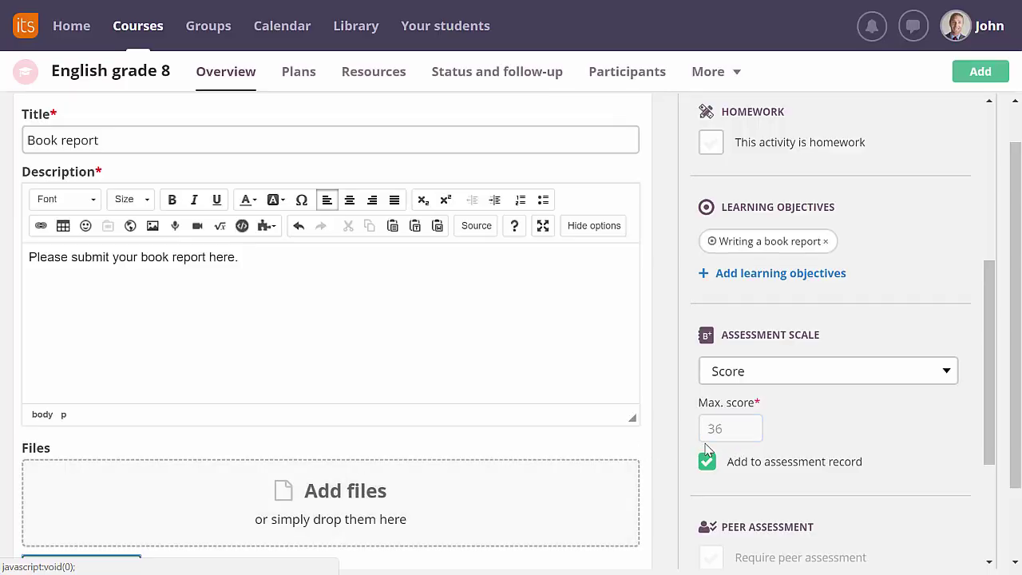
Step: Save the Book report assignment with Create assignment
scroll(854, 399, "down", 3)
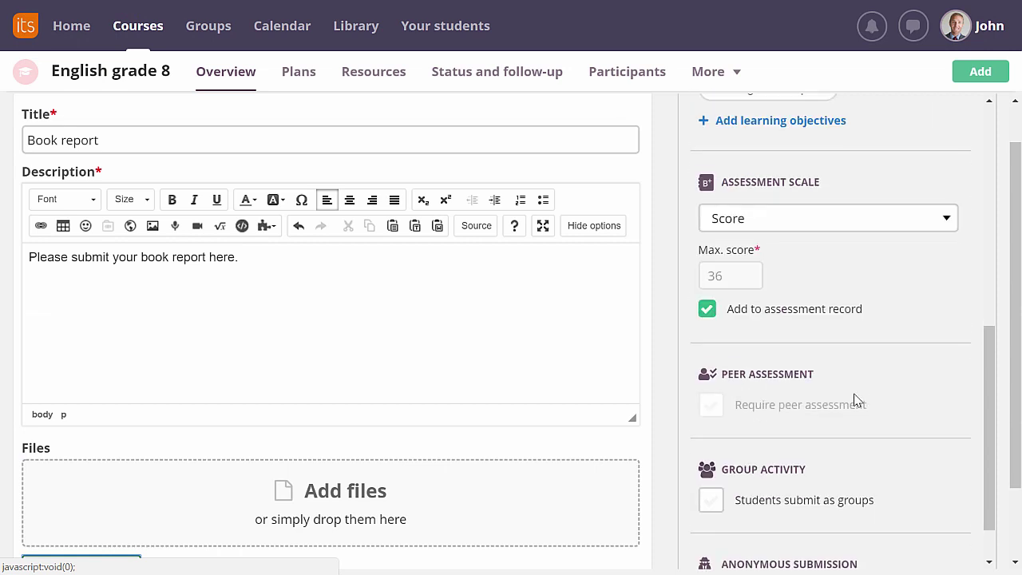
scroll(552, 397, "down", 2)
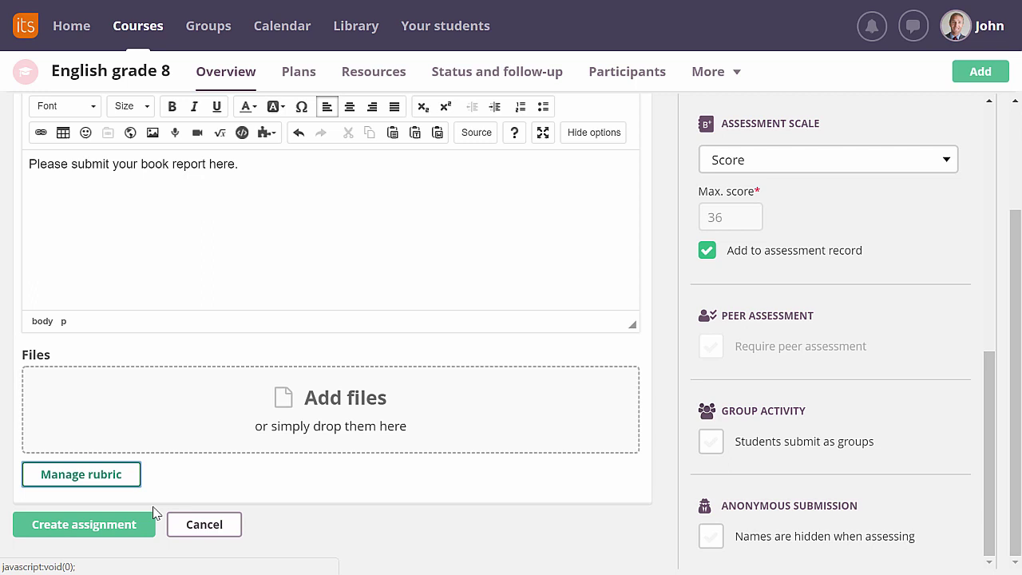
left_click(142, 524)
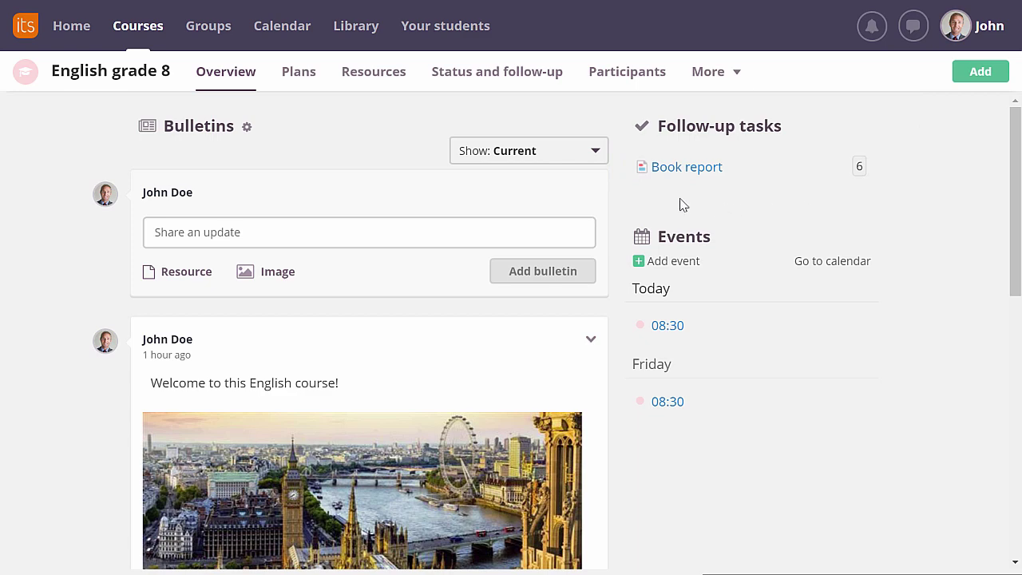
Step: Open Book report from follow-up tasks and load the first student's Watership Down.pdf submission
left_click(678, 165)
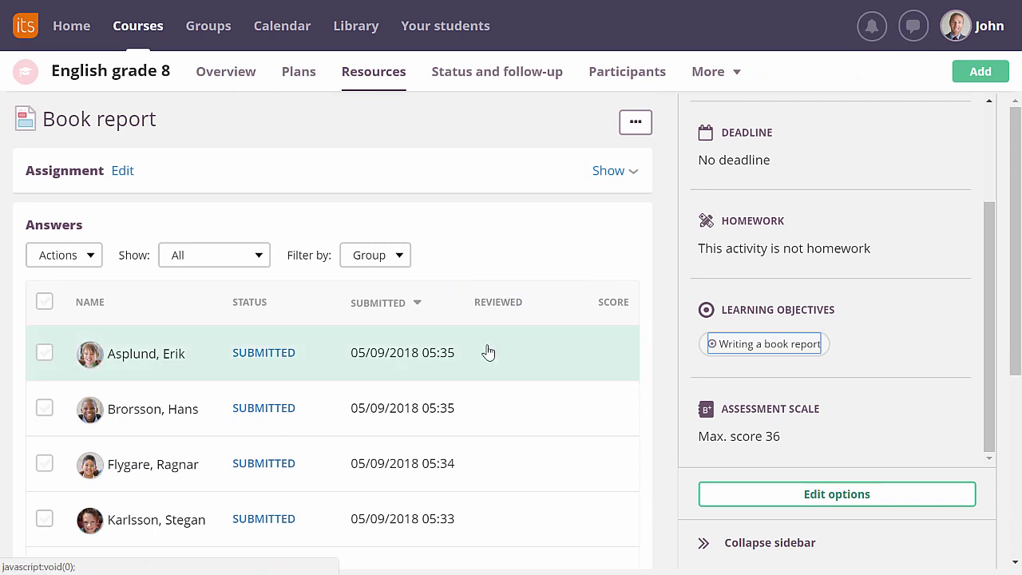
left_click(488, 352)
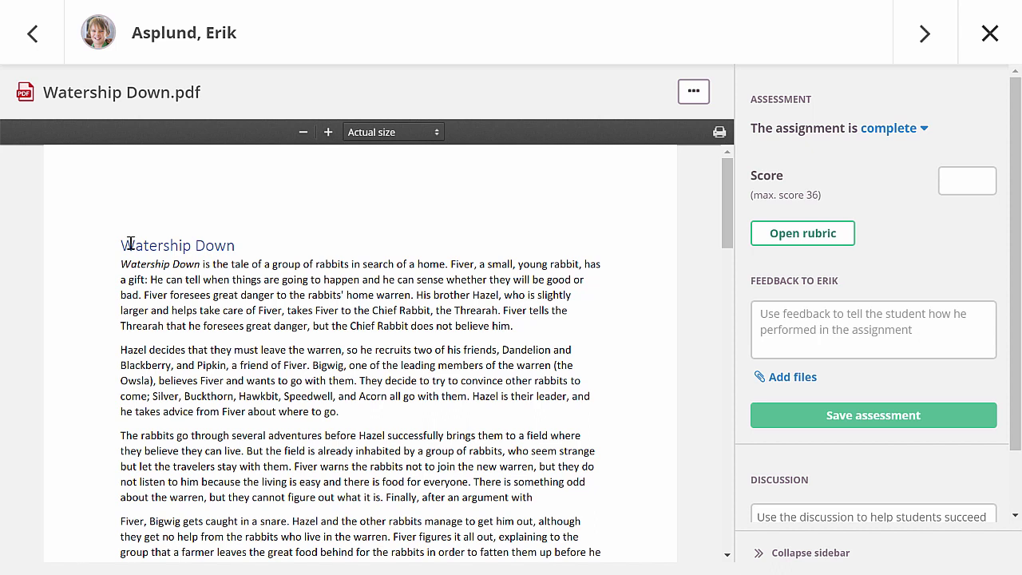
Step: Comment 'Who is the author?' on the Watership Down title
left_click_drag(122, 245, 233, 244)
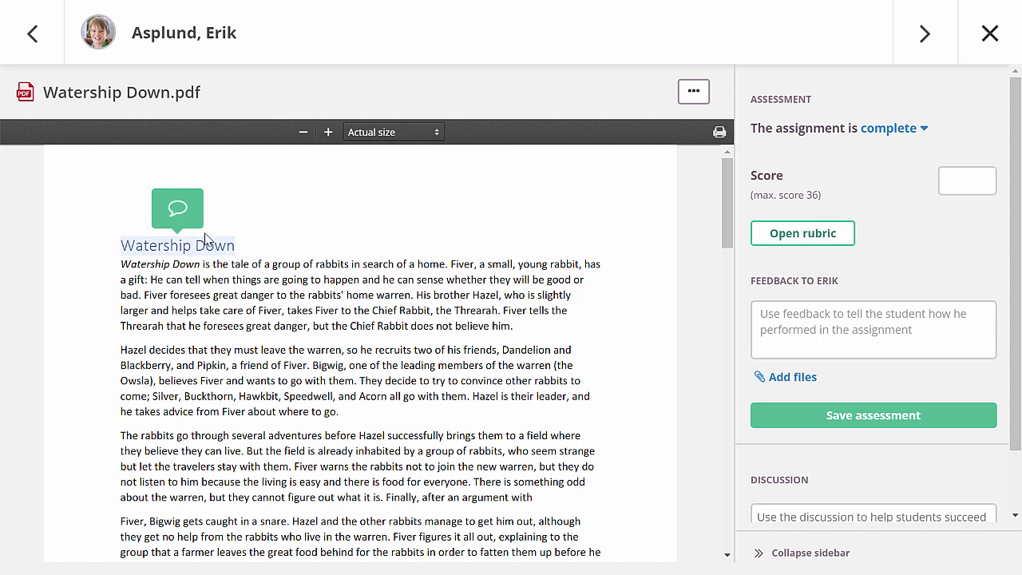
left_click(181, 217)
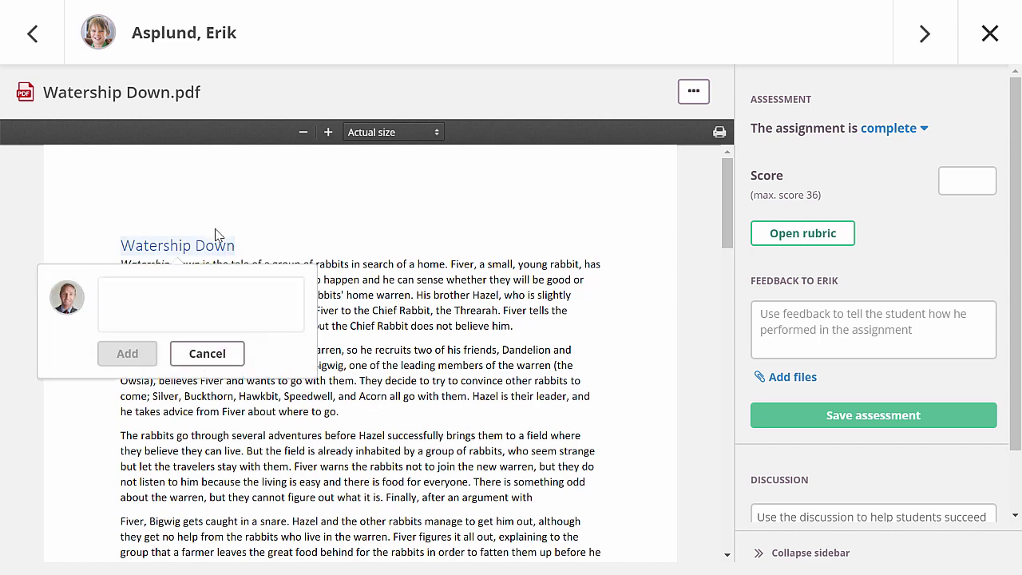
type("Who is the author?")
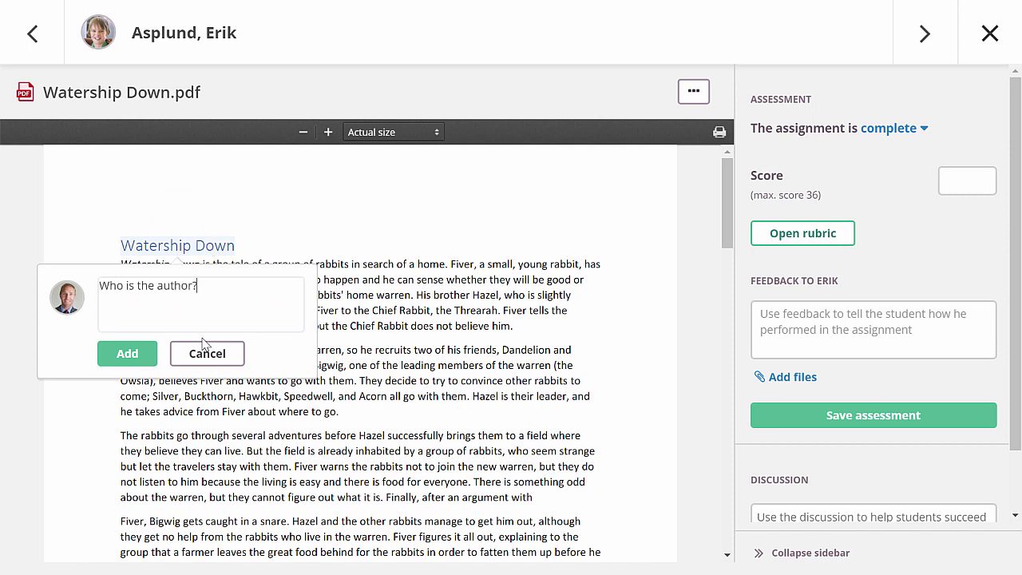
left_click(144, 353)
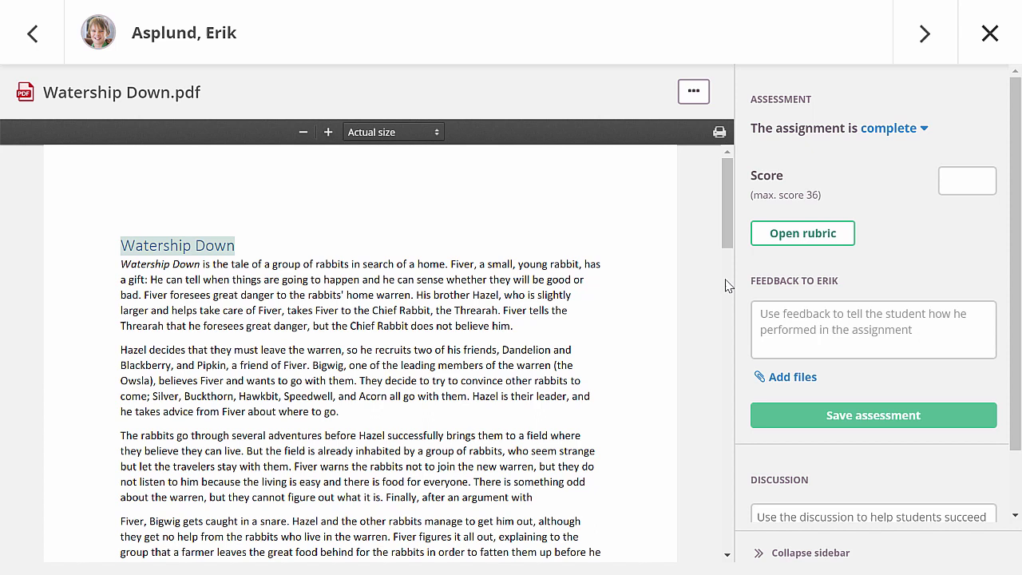
Step: Keep the status Complete, leave the score empty, and open the rubric assessment
left_click(912, 139)
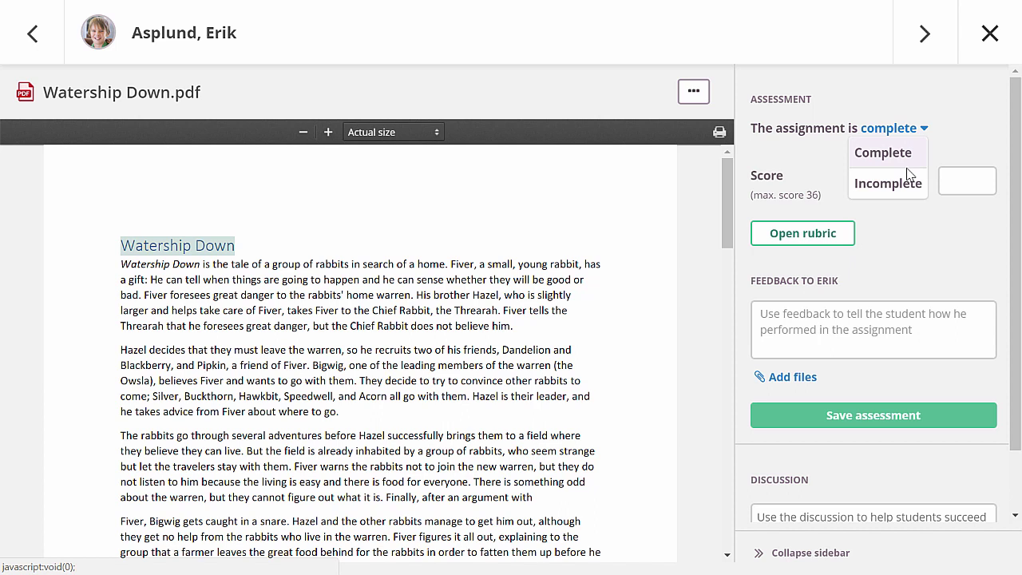
left_click(908, 171)
left_click(971, 177)
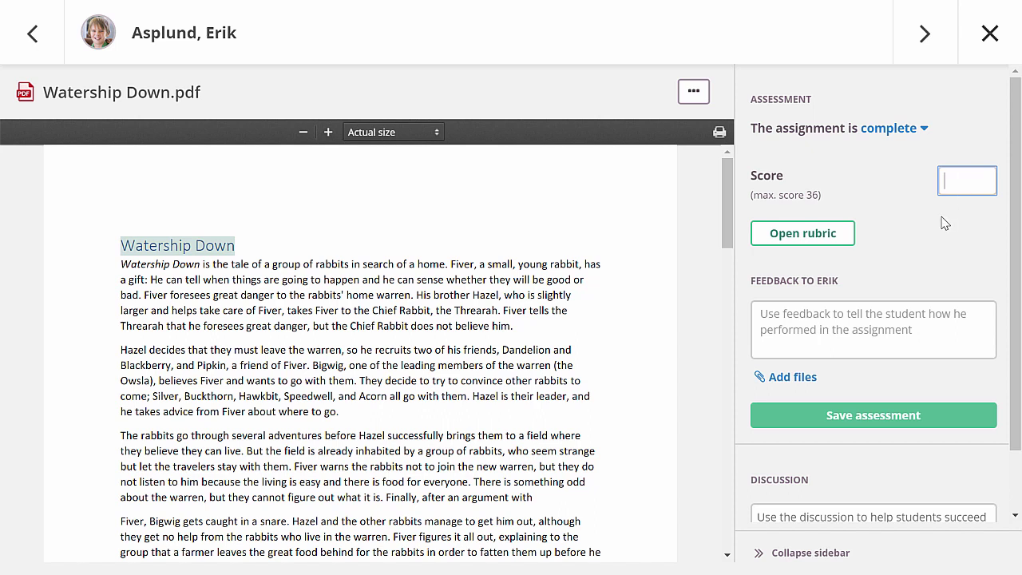
left_click(919, 223)
left_click(810, 235)
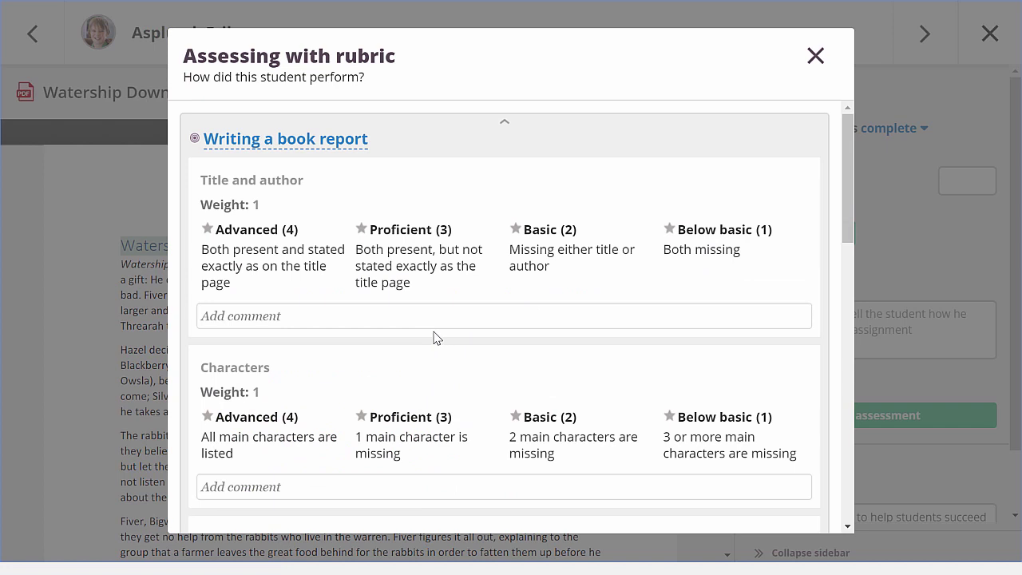
Step: Rate the six criteria Basic, Advanced, Proficient, Proficient, Advanced, Proficient for a score of 29/36
left_click(538, 270)
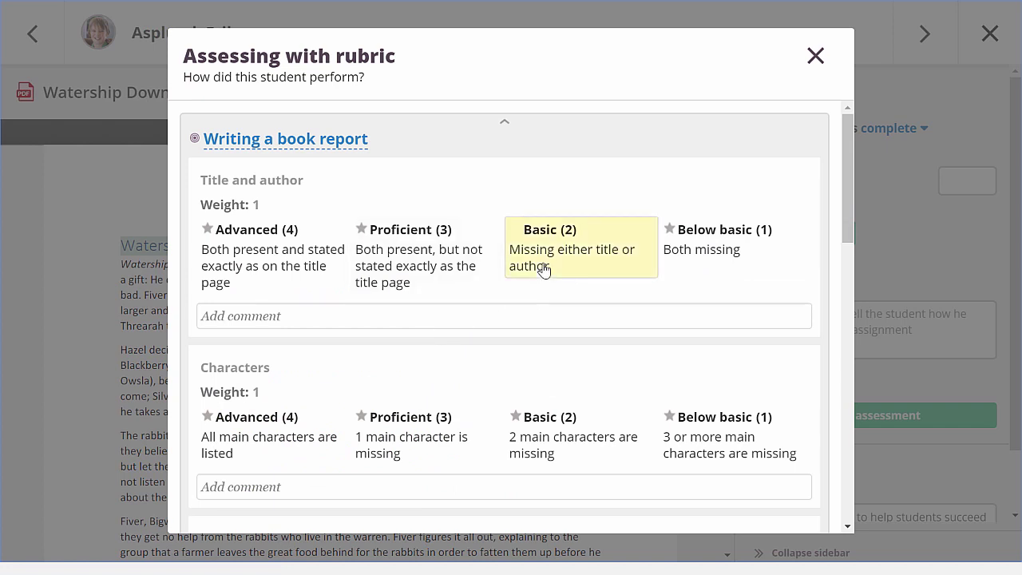
scroll(452, 381, "down", 2)
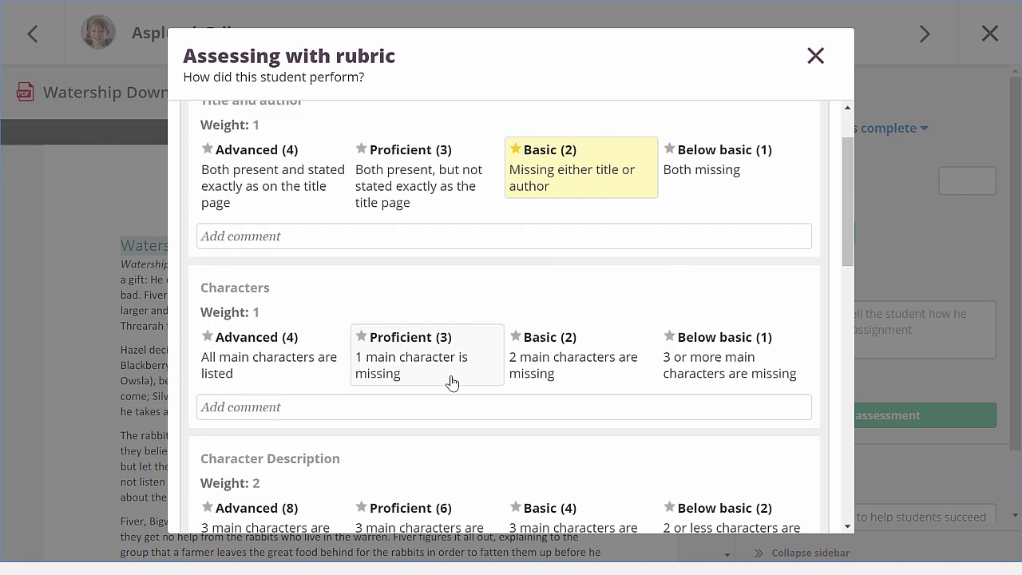
left_click(317, 371)
scroll(343, 359, "down", 2)
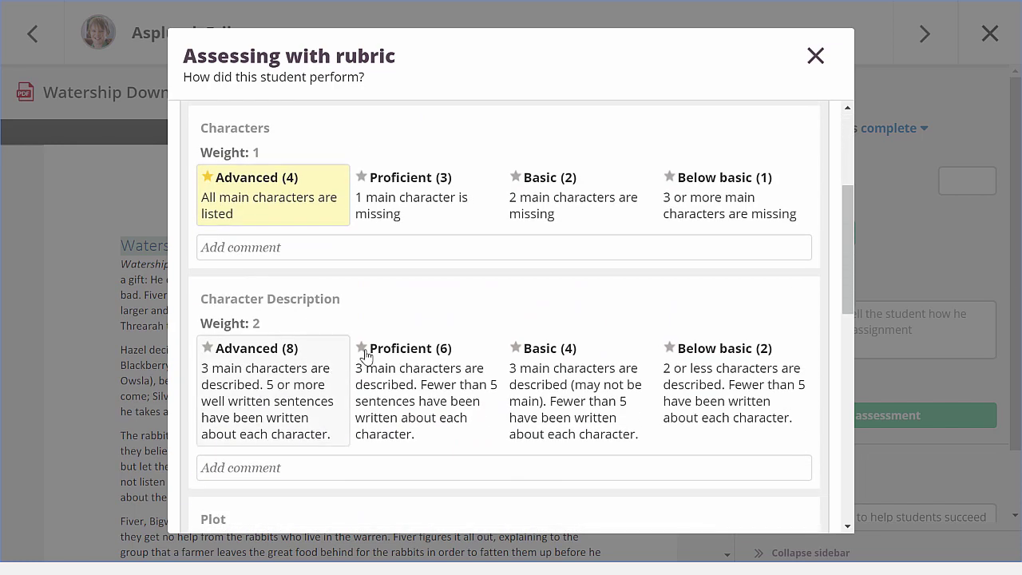
left_click(364, 354)
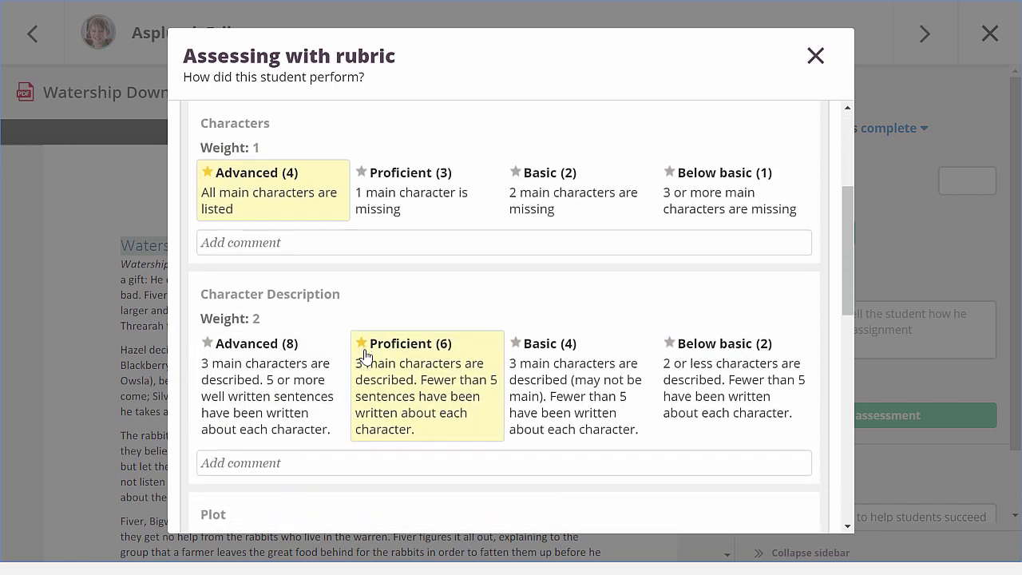
scroll(365, 355, "down", 3)
left_click(366, 355)
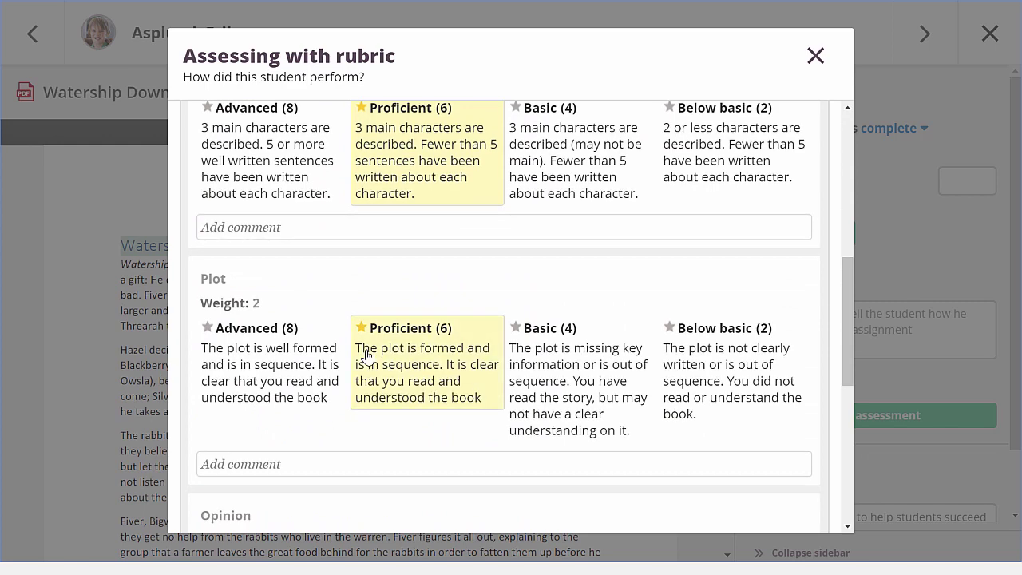
scroll(367, 354, "down", 3)
left_click(324, 359)
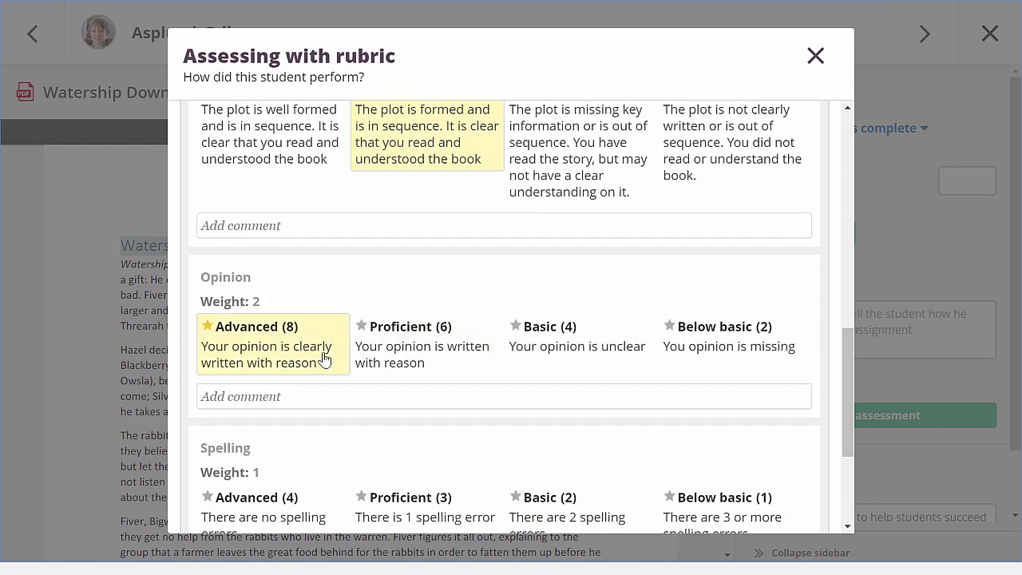
scroll(331, 358, "down", 2)
left_click(392, 356)
scroll(394, 357, "down", 1)
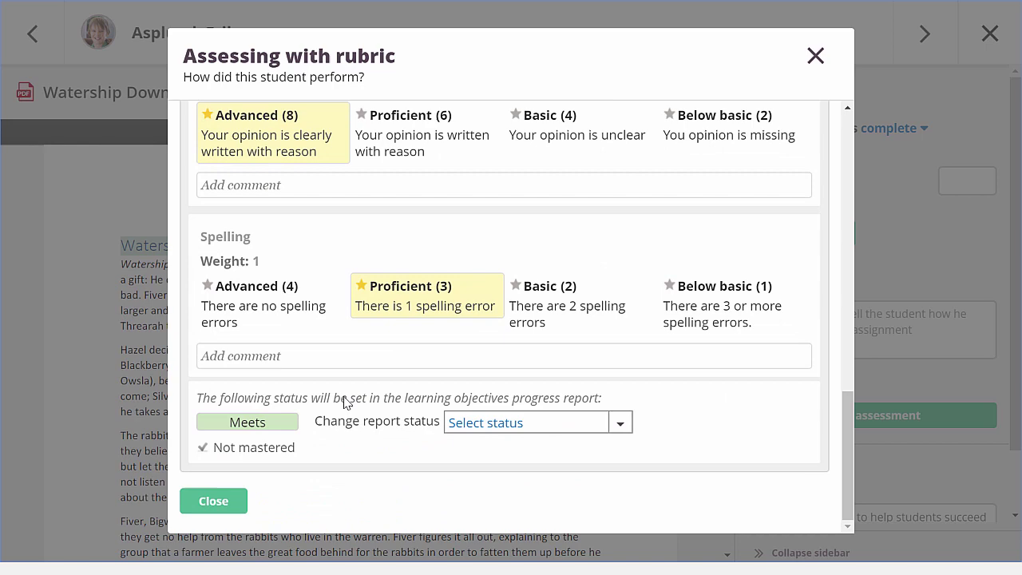
left_click(215, 499)
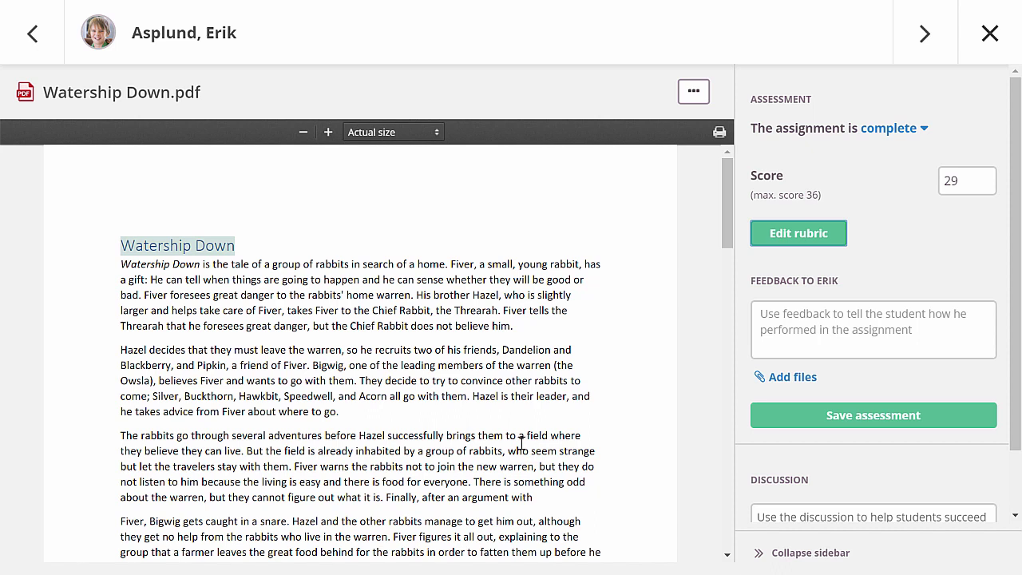
Step: Write the feedback 'Well done' plus the student's first name, and check the Add files sources
left_click(854, 319)
type("W")
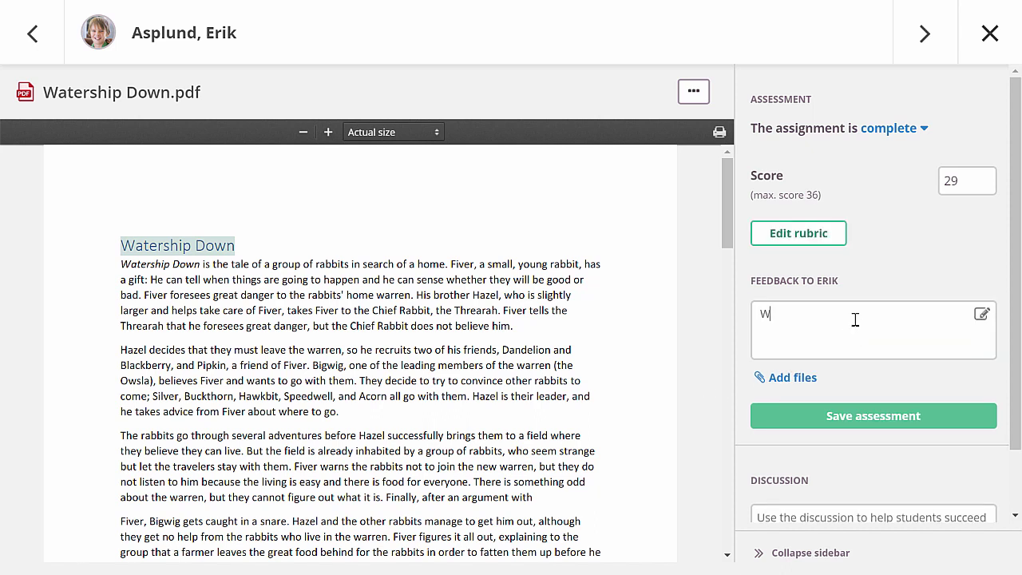
type("ell done Erik!")
left_click(798, 378)
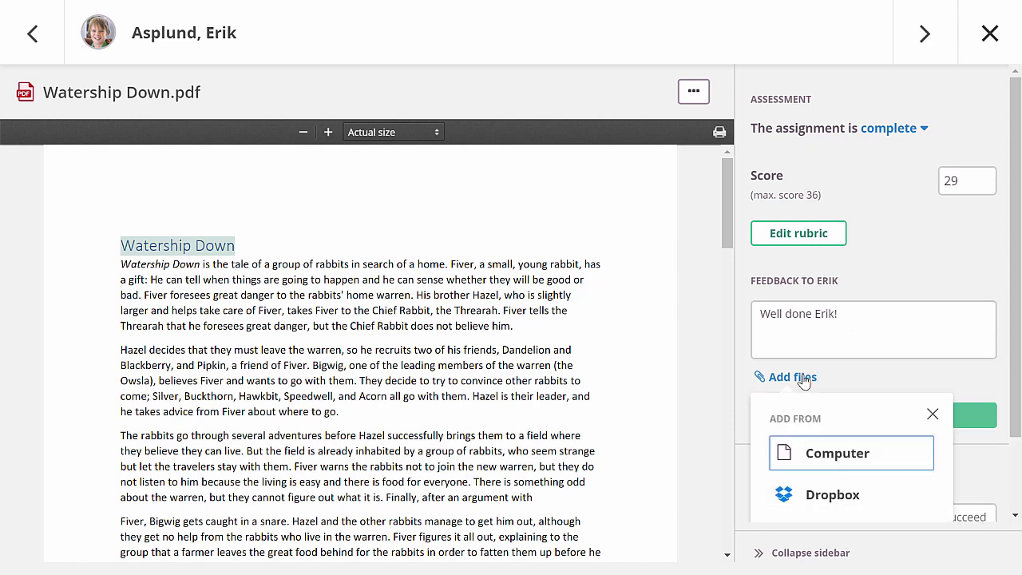
scroll(845, 387, "down", 1)
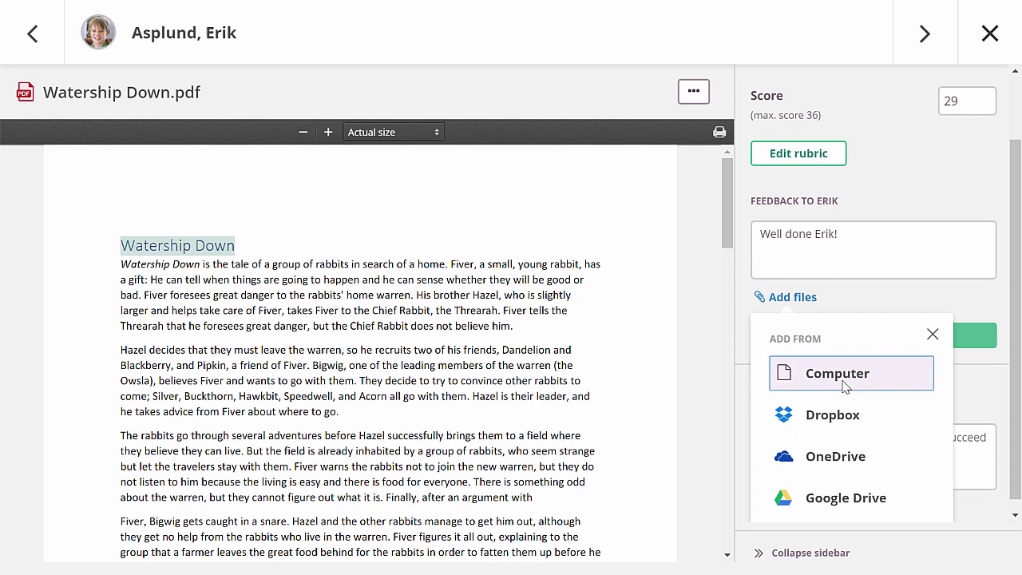
scroll(845, 387, "up", 1)
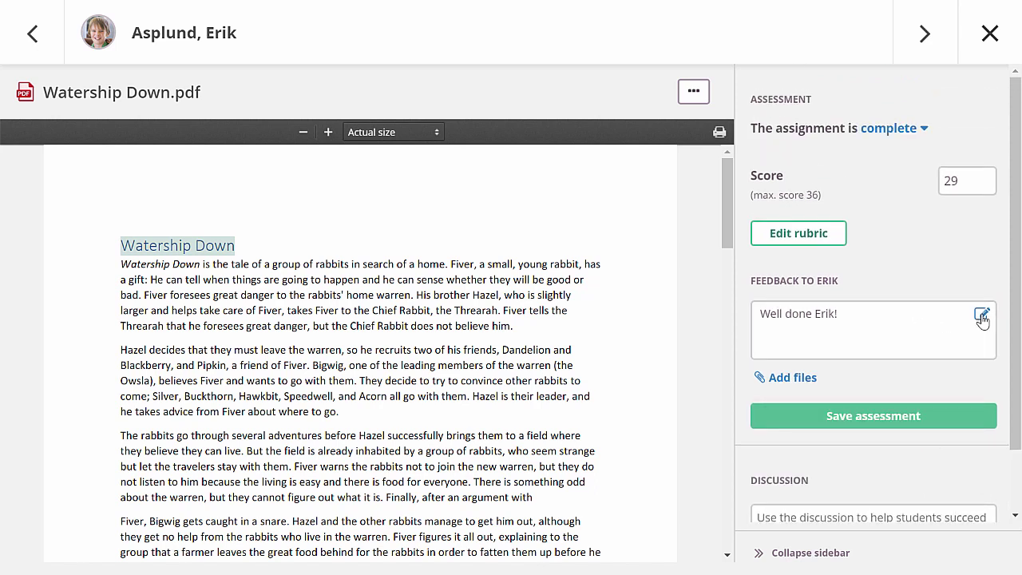
Step: Append a smiley to the feedback text, save it, and advance to the next student
left_click(981, 316)
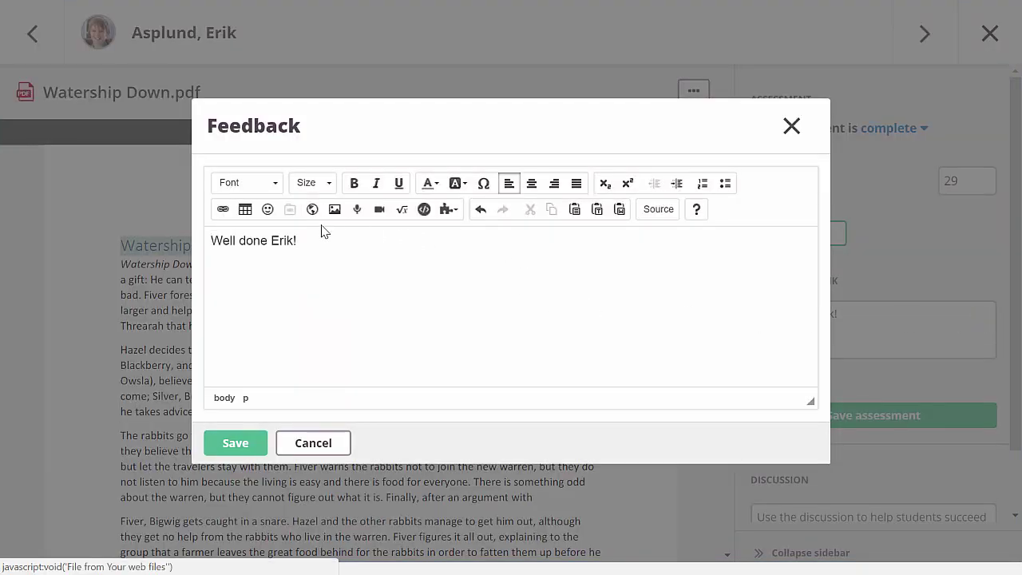
left_click(269, 211)
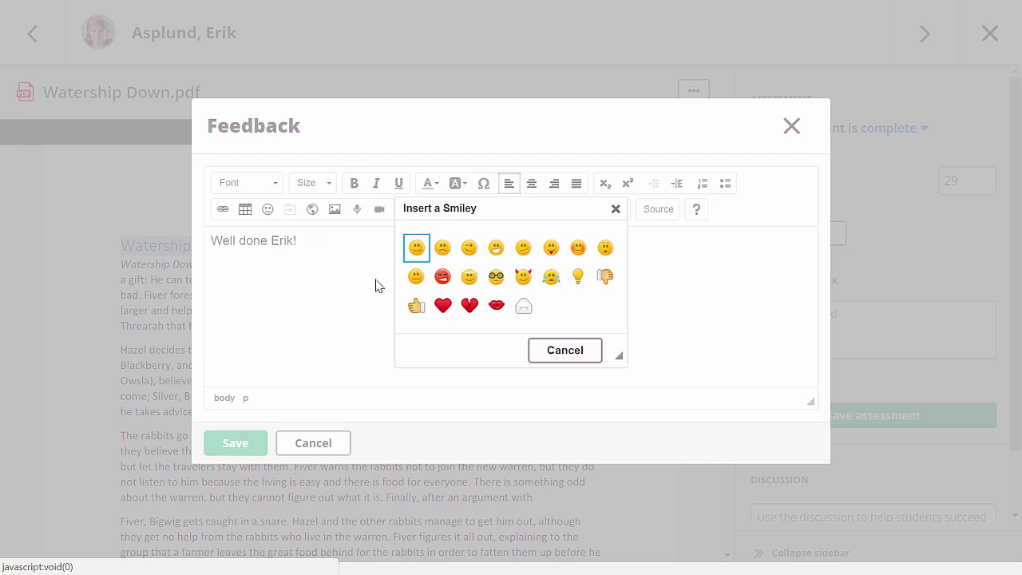
left_click(416, 247)
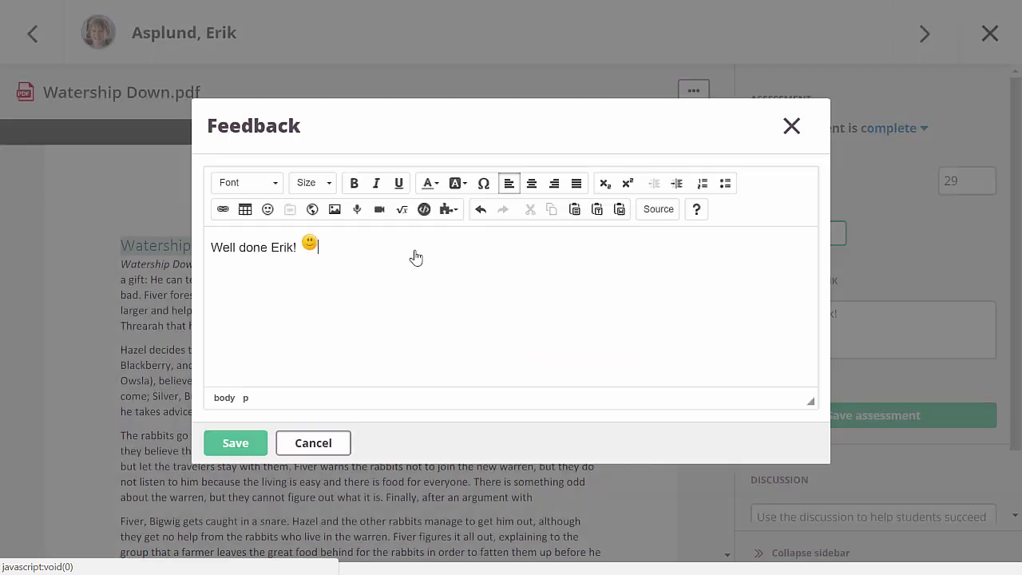
left_click(260, 441)
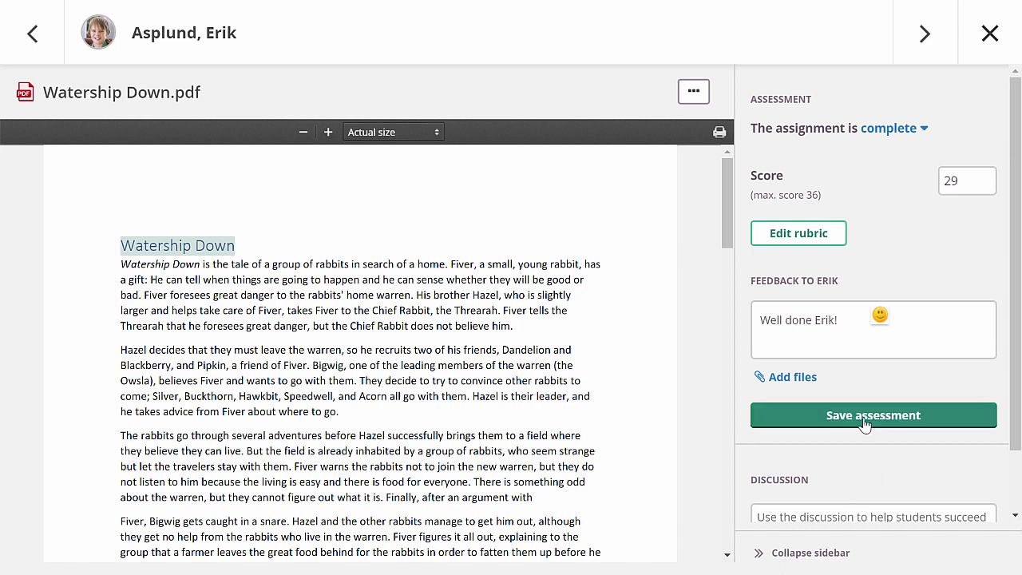
left_click(929, 46)
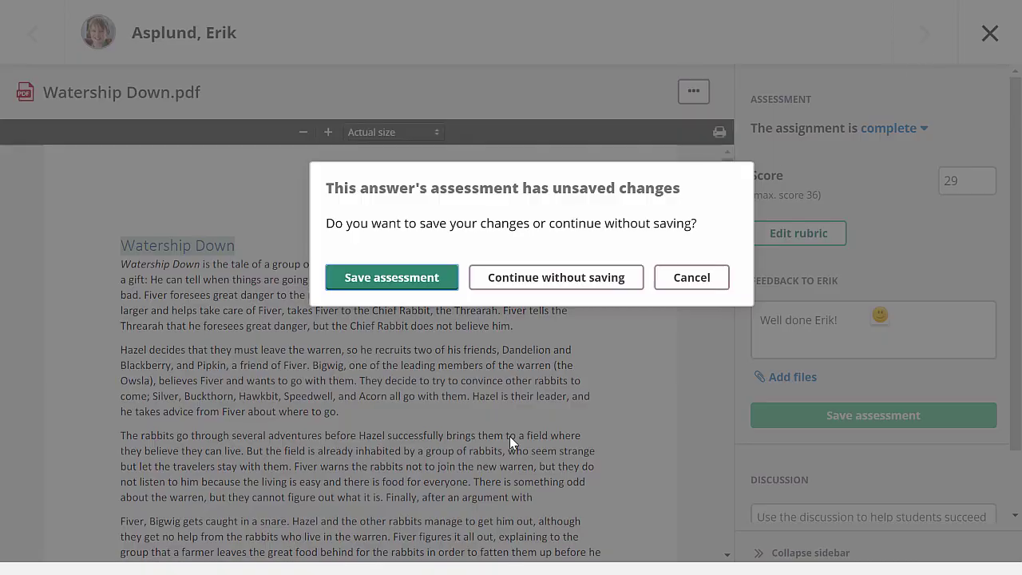
Step: Save the assessment, post the comment 'what?' on 2049 in The Great Gatsby.docx, and hide comments
left_click(408, 293)
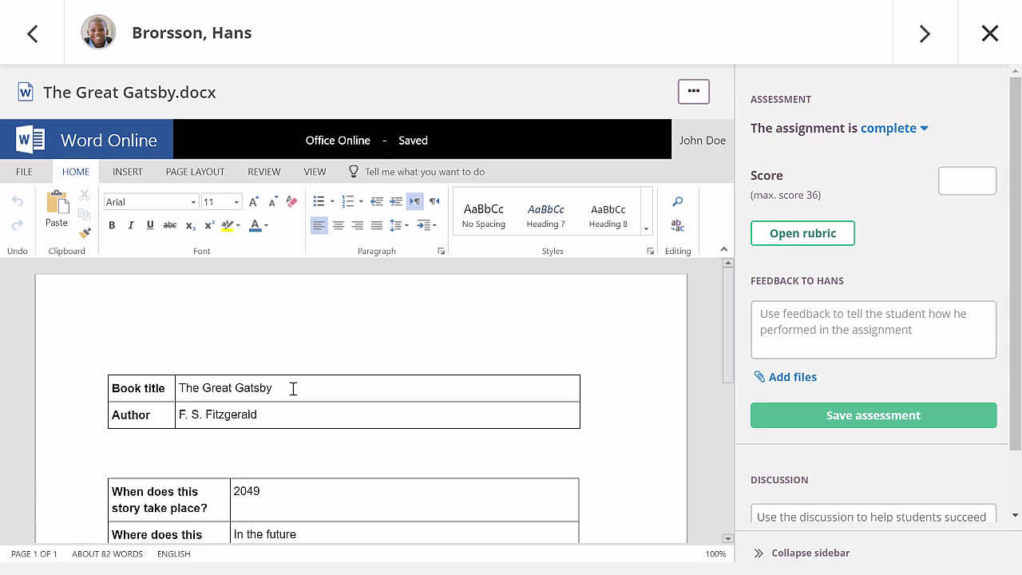
left_click(301, 485)
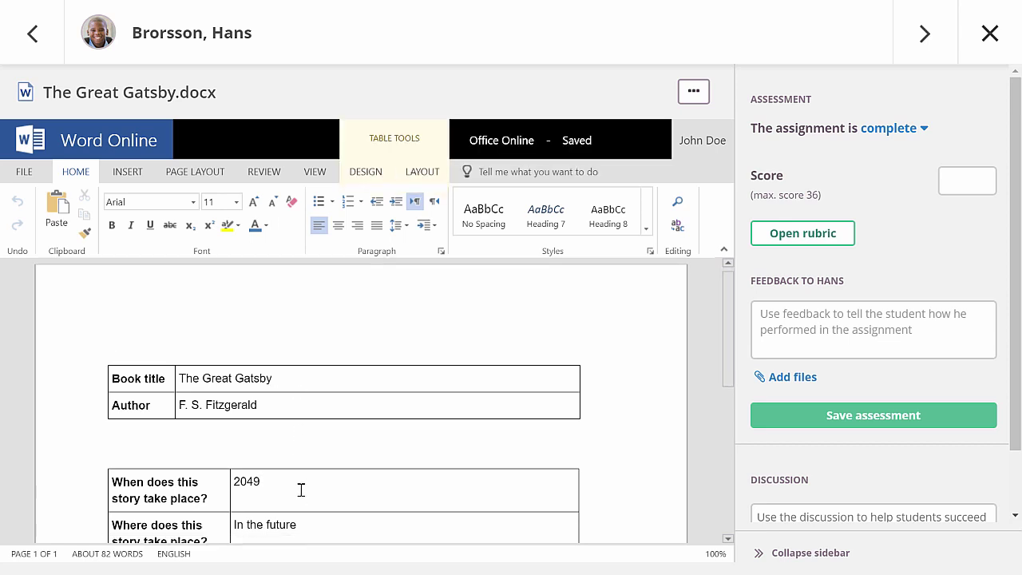
left_click_drag(297, 478, 233, 481)
left_click(267, 173)
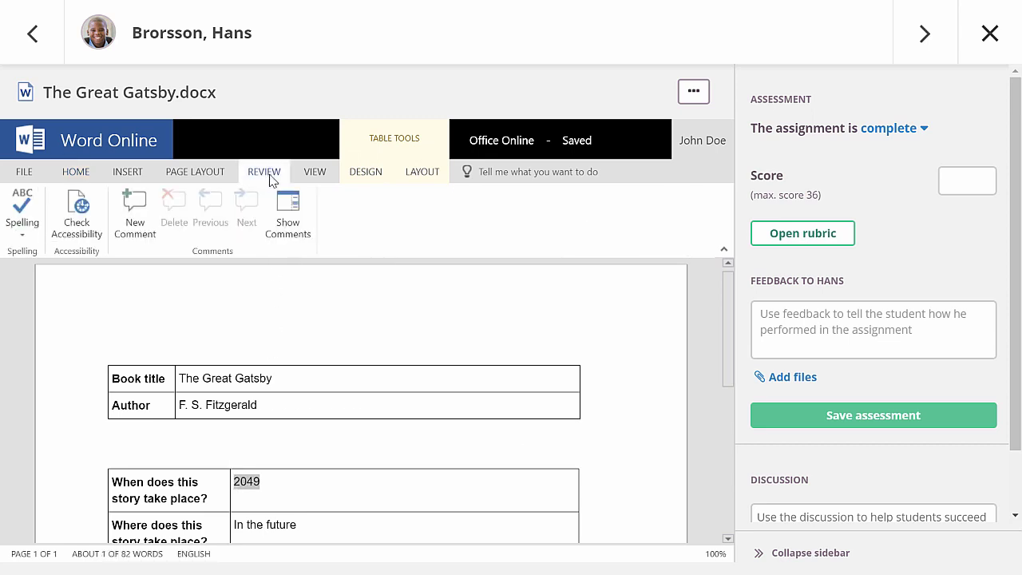
left_click(142, 224)
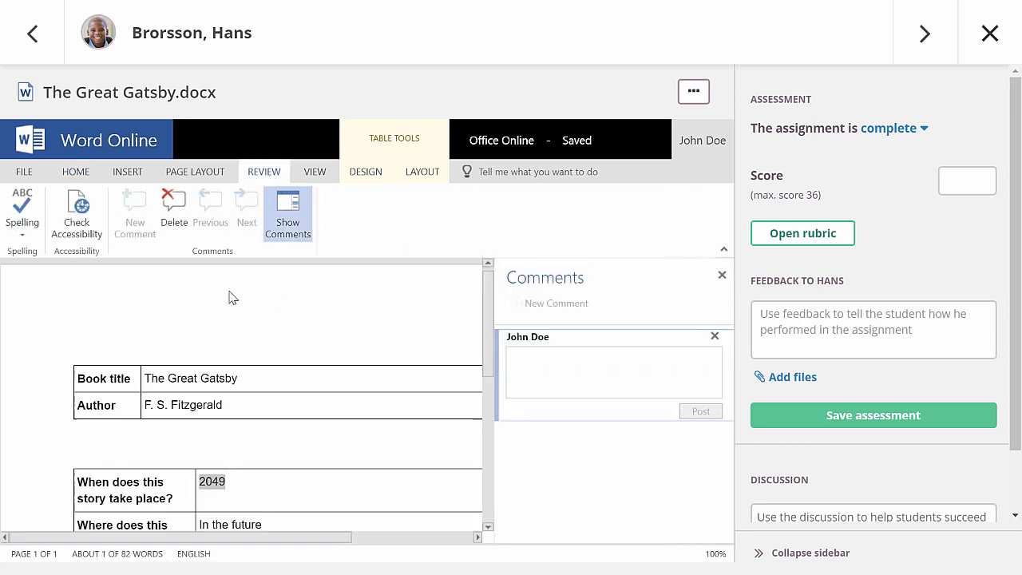
type("what?")
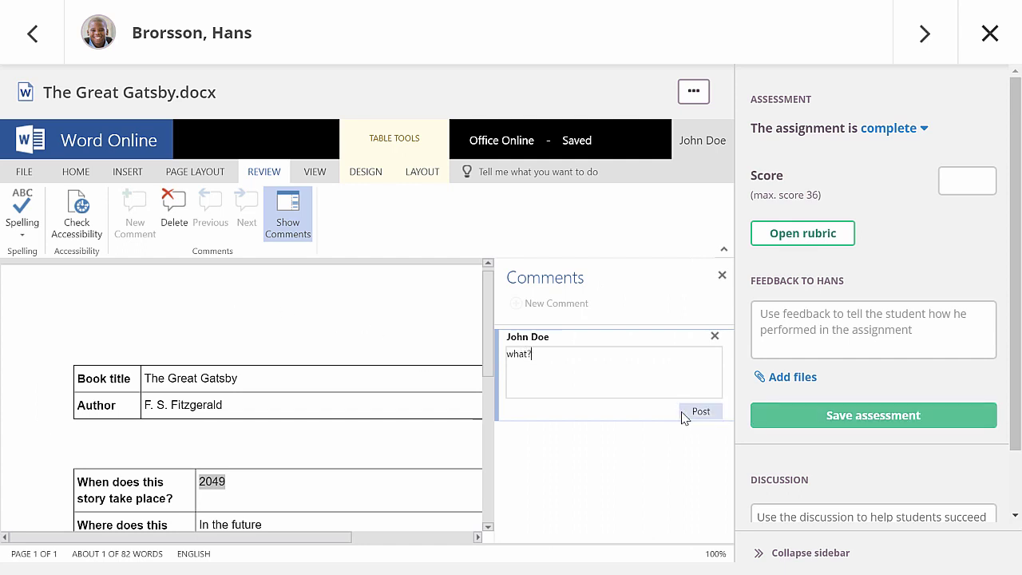
left_click(682, 417)
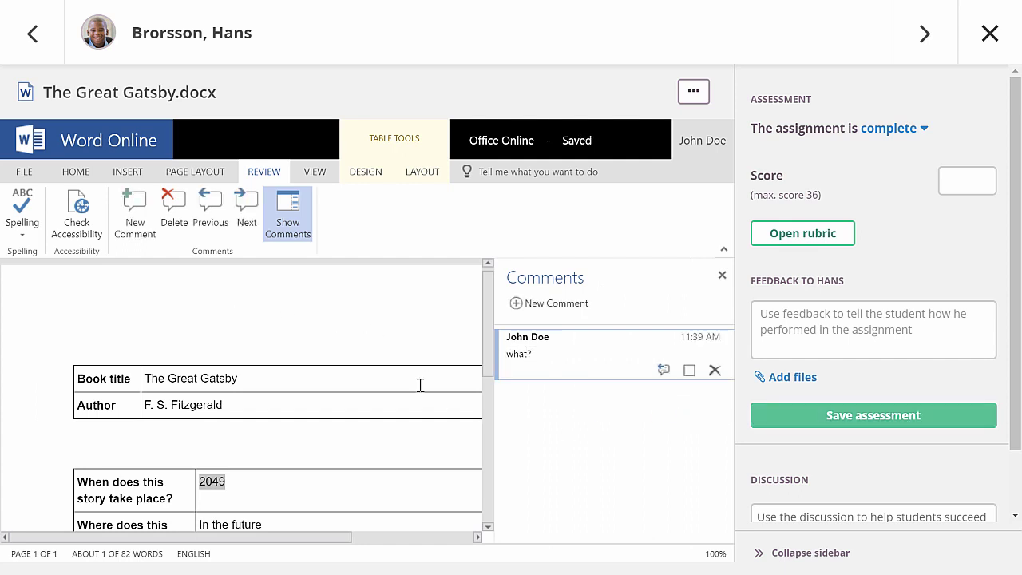
left_click(723, 275)
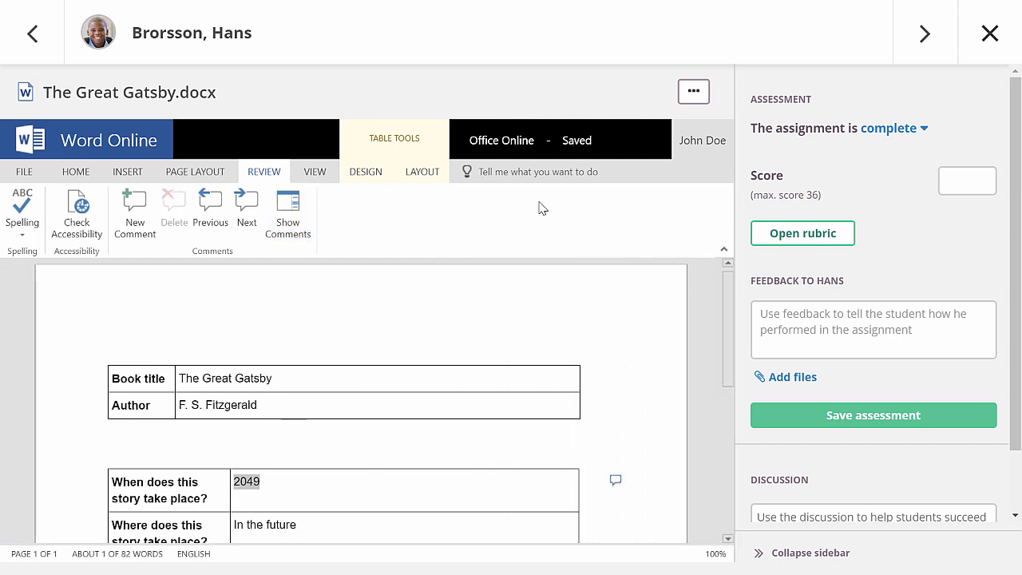
left_click(694, 91)
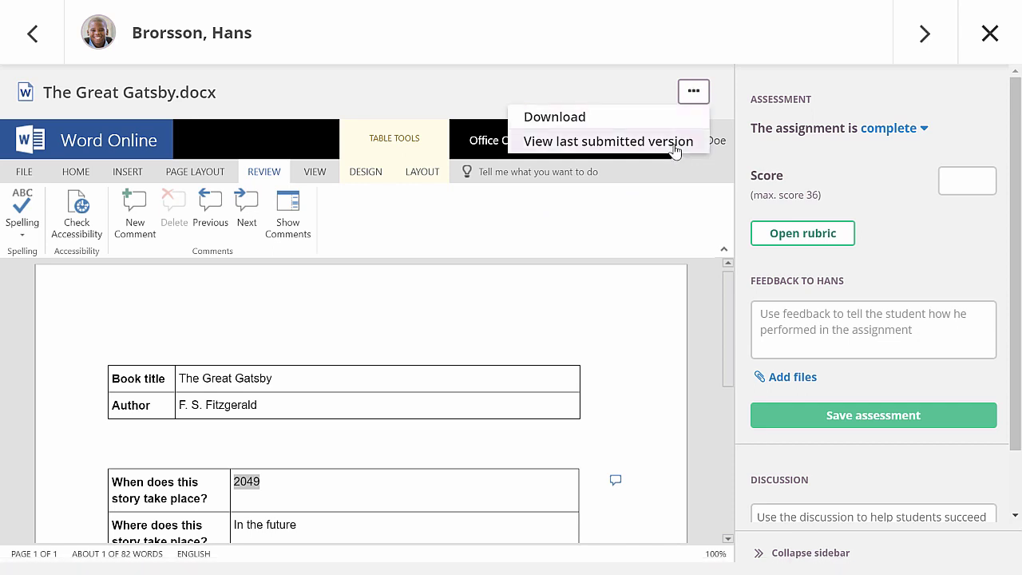
Step: Dismiss the file menu, click into the Discussion box, and advance two students to The color purple.docx
left_click(450, 100)
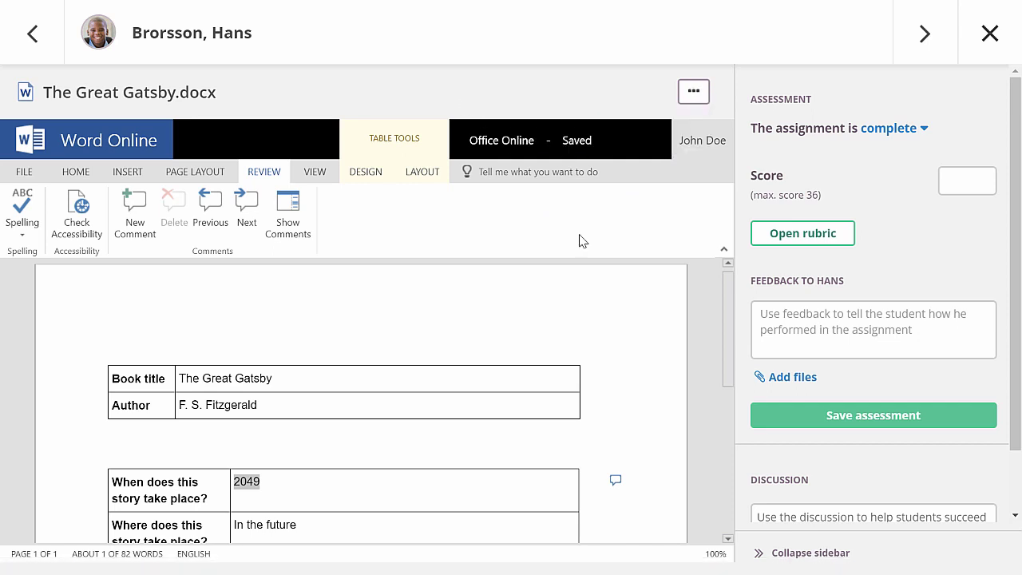
left_click_drag(1015, 353, 986, 448)
left_click(858, 452)
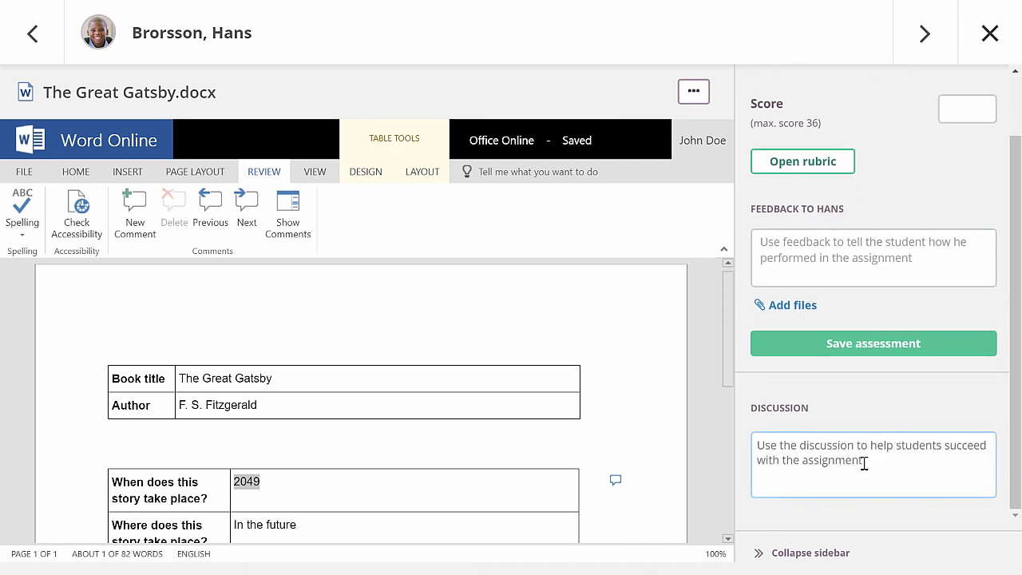
left_click(926, 26)
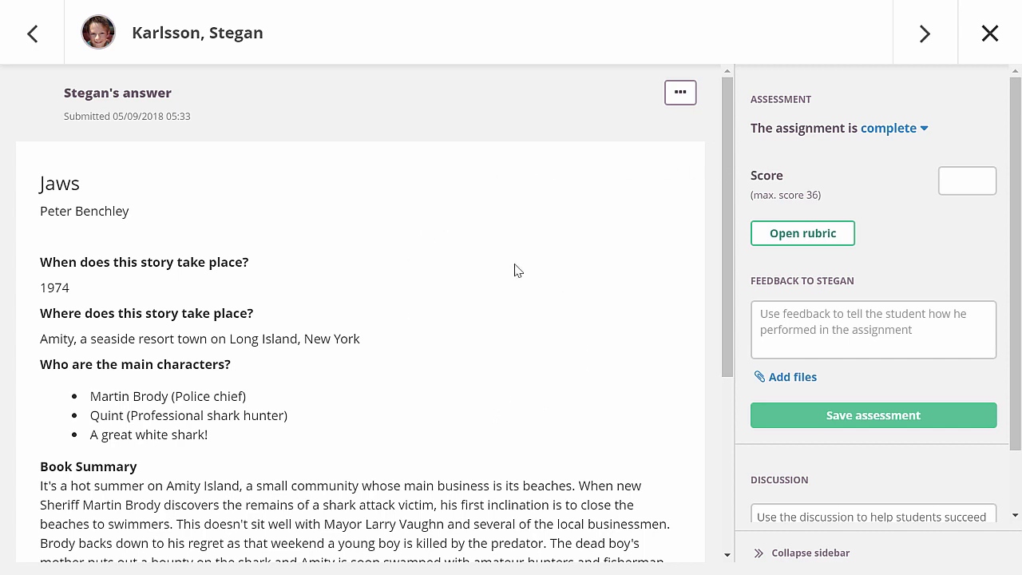
left_click(923, 48)
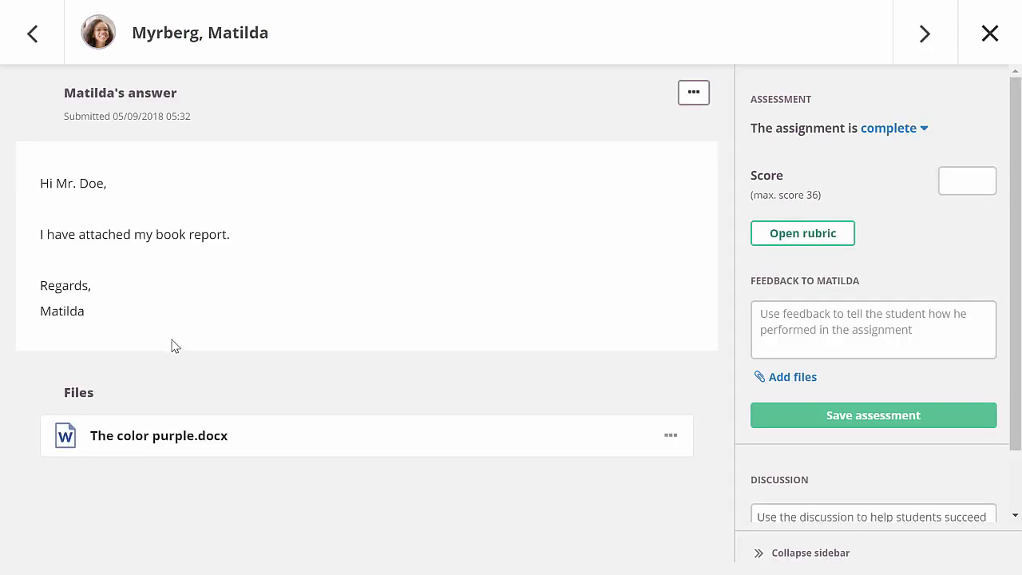
Step: View the attached The color purple.docx report, return to the answer, and go to the next student
left_click(168, 444)
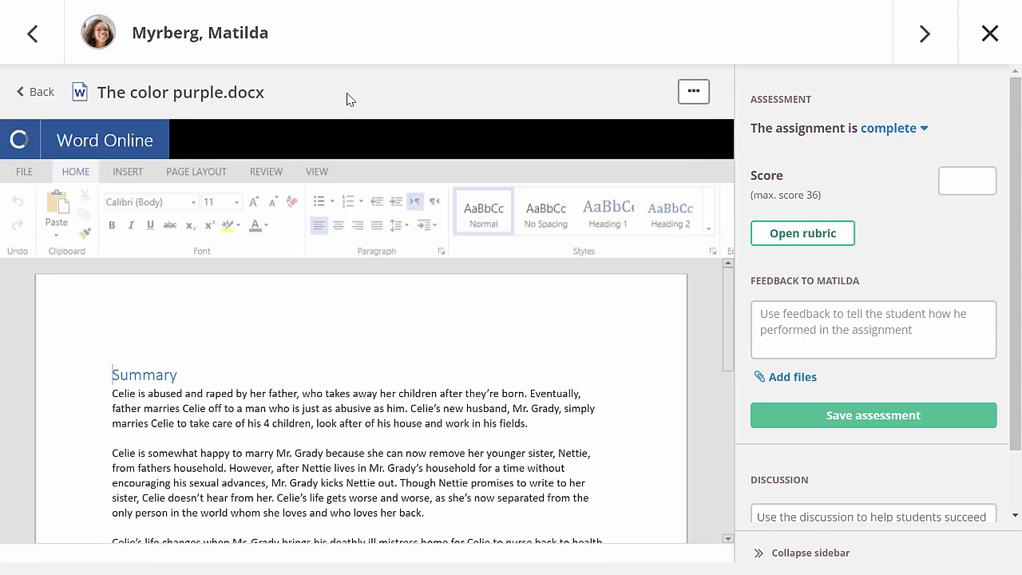
left_click(24, 93)
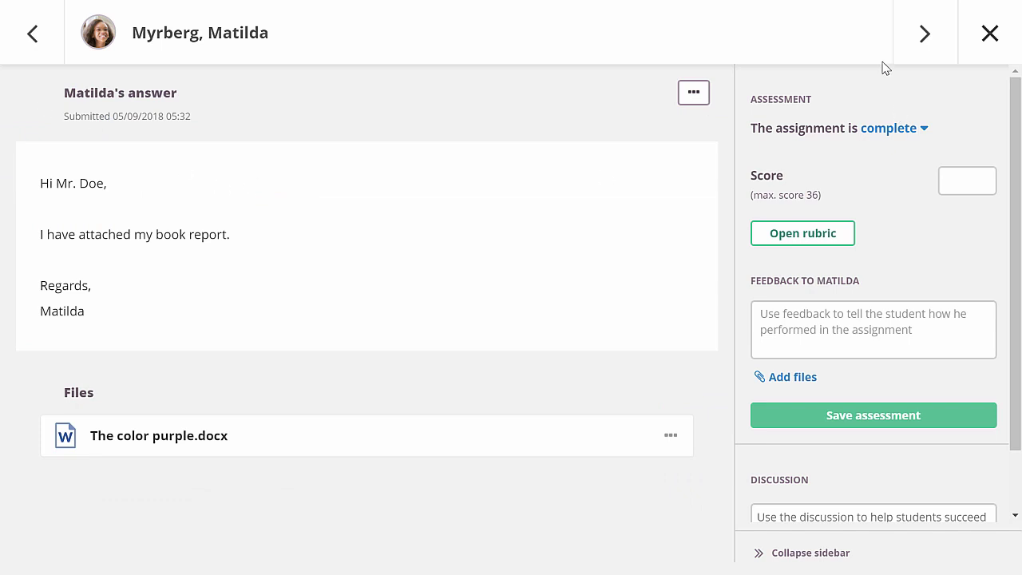
left_click(927, 36)
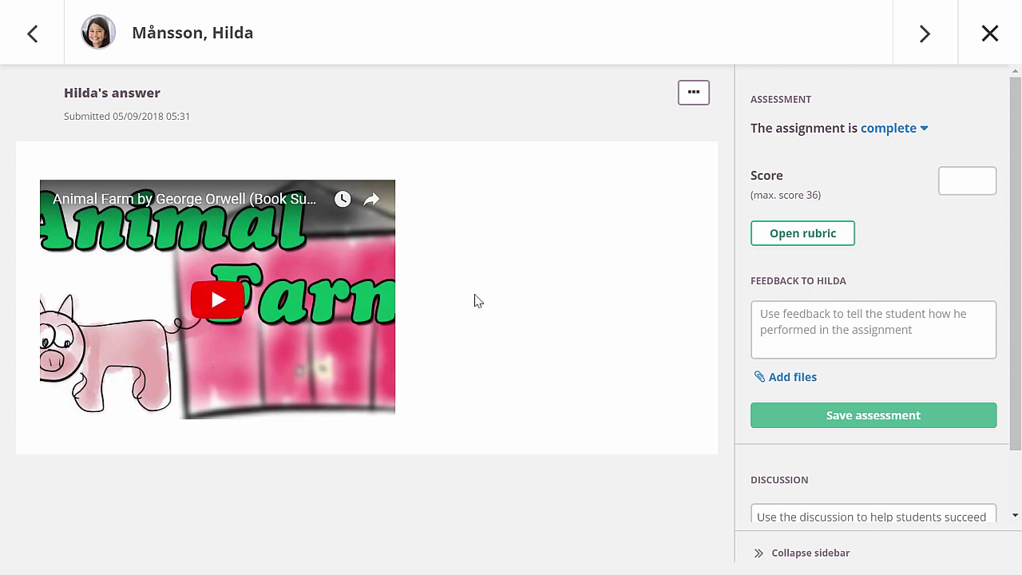
Step: Play and pause the student's Animal Farm video, then move on to the draft answer
left_click(257, 327)
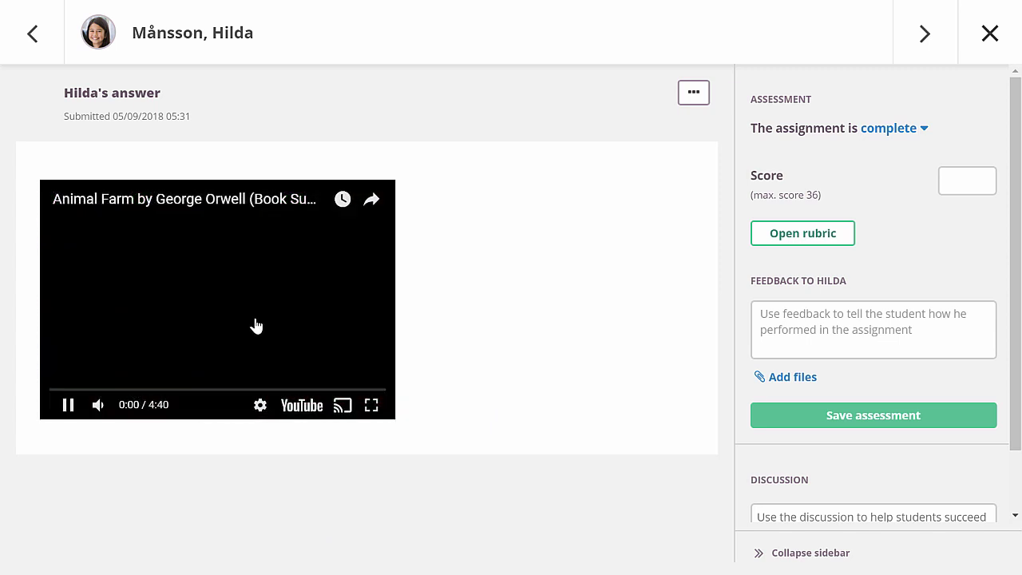
left_click(68, 405)
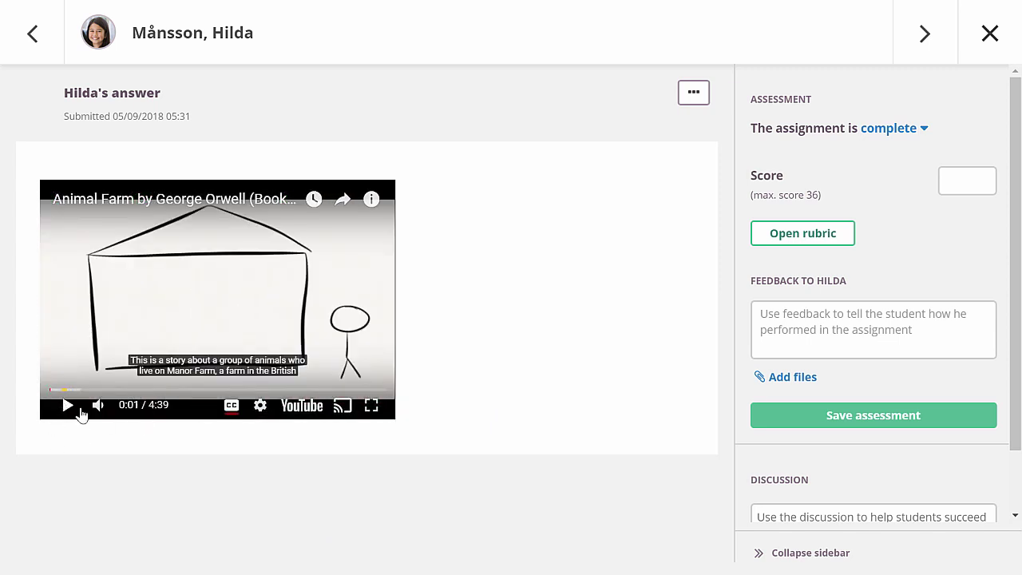
left_click(924, 38)
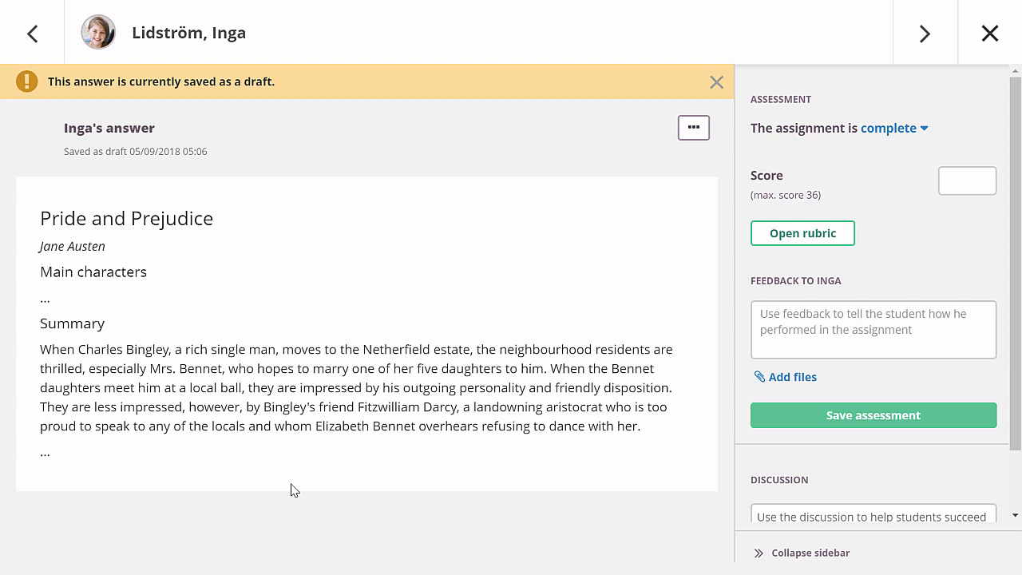
Step: Post the discussion reply 'Good to see you have started. Let me know if you need help' and advance
scroll(1018, 297, "down", 2)
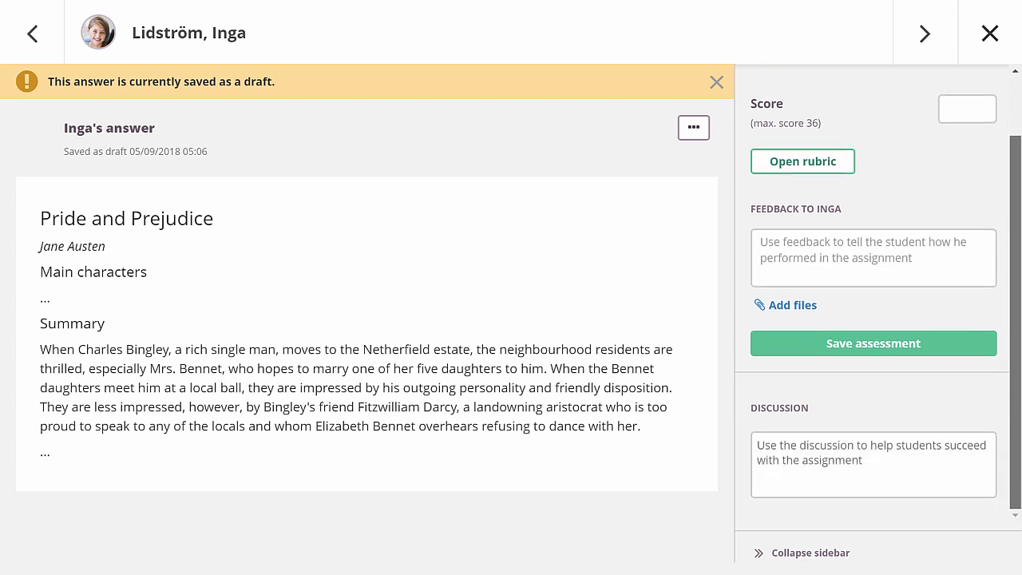
left_click(845, 479)
type("Goo")
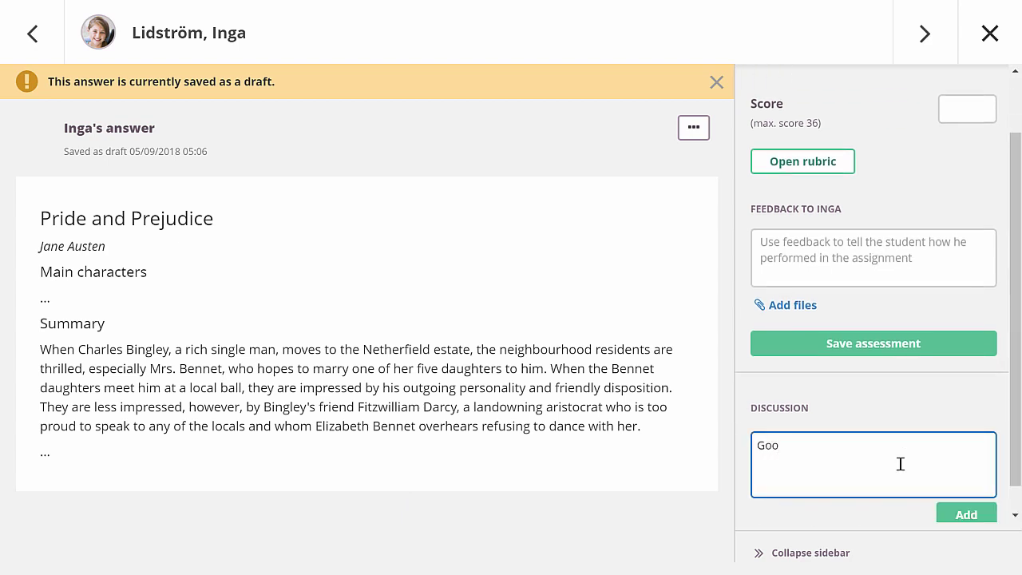
type("d to see you have started. Let me know if you need help.")
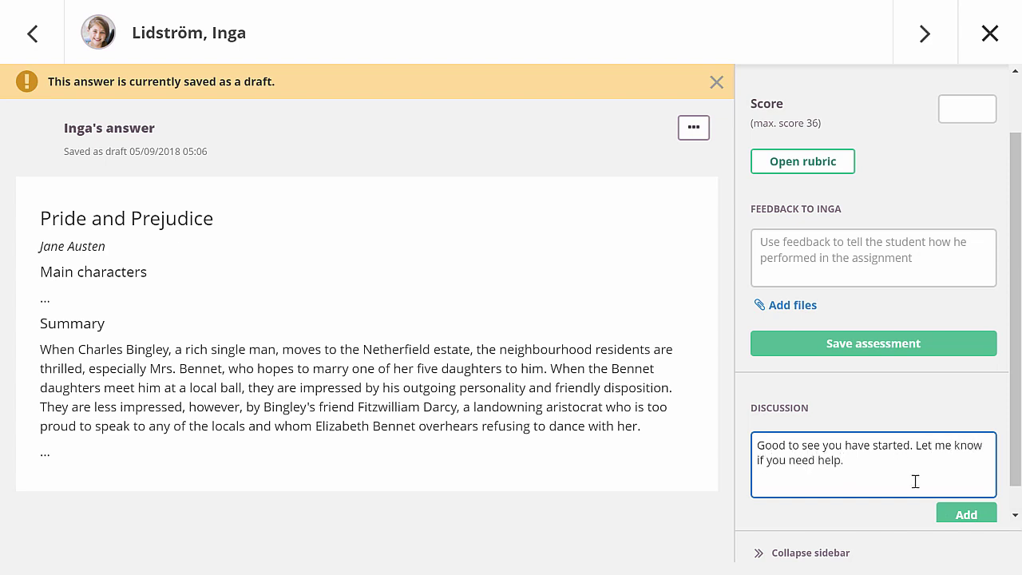
left_click(962, 515)
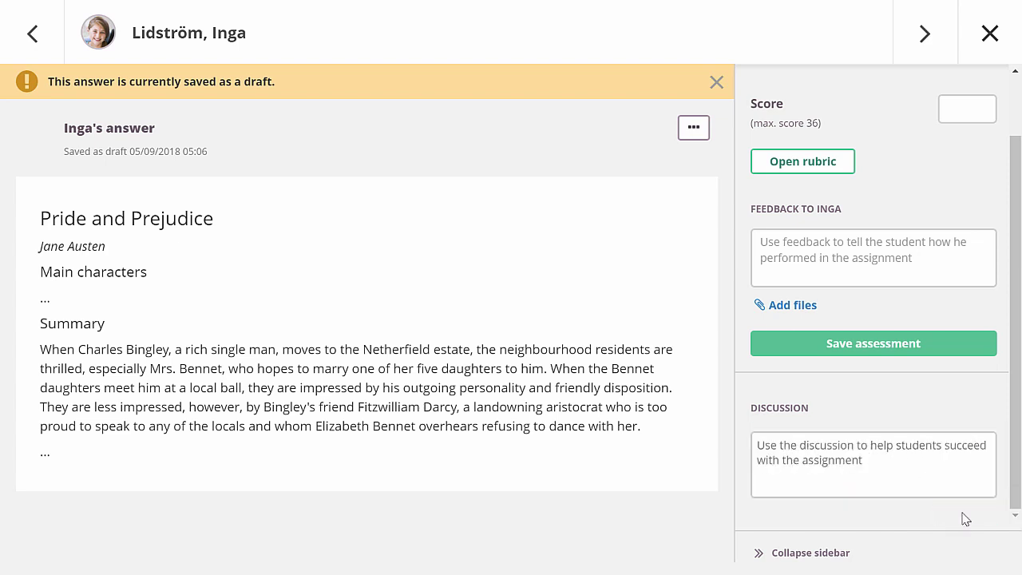
scroll(923, 432, "down", 1)
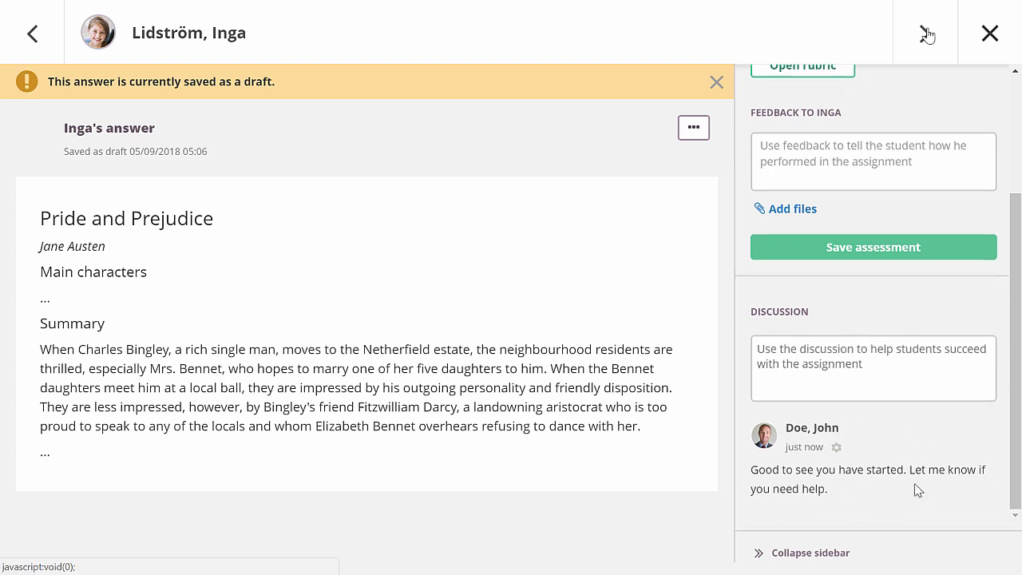
left_click(926, 34)
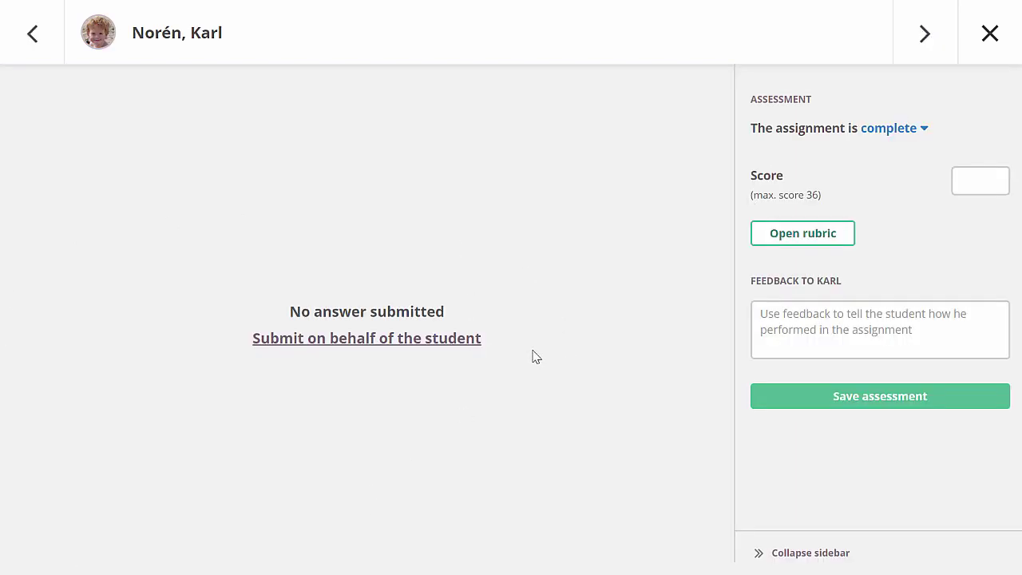
Step: Cancel Submit on behalf, then message the student 'Don't forget to submit your answer' and close the profile
left_click(384, 338)
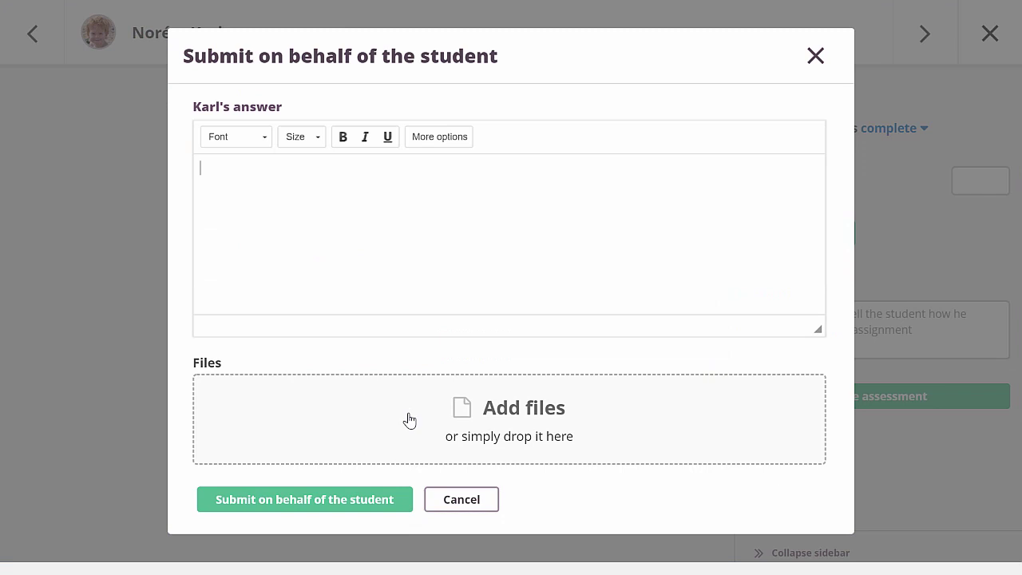
left_click(489, 510)
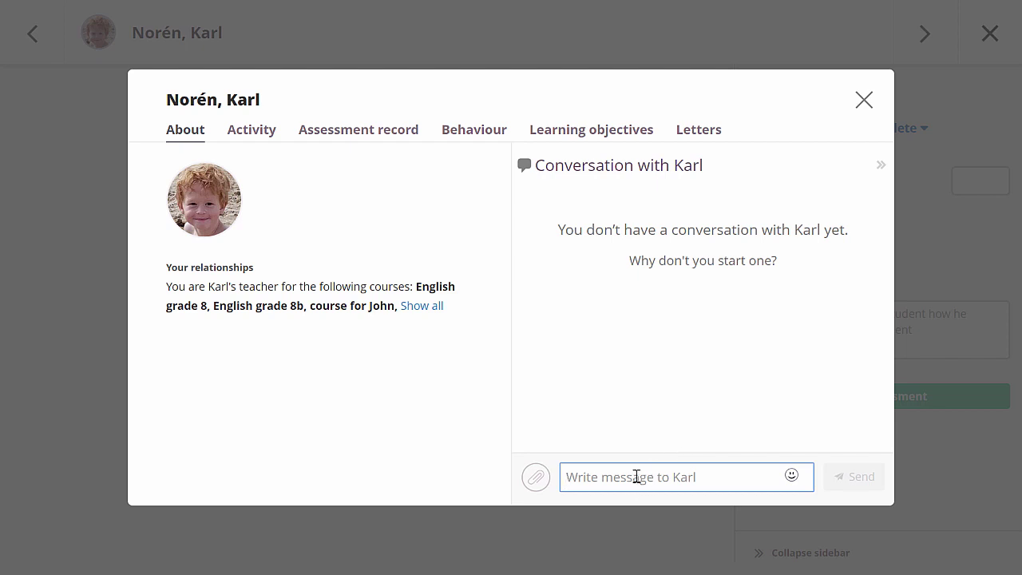
type("Don't forget to submit your answer")
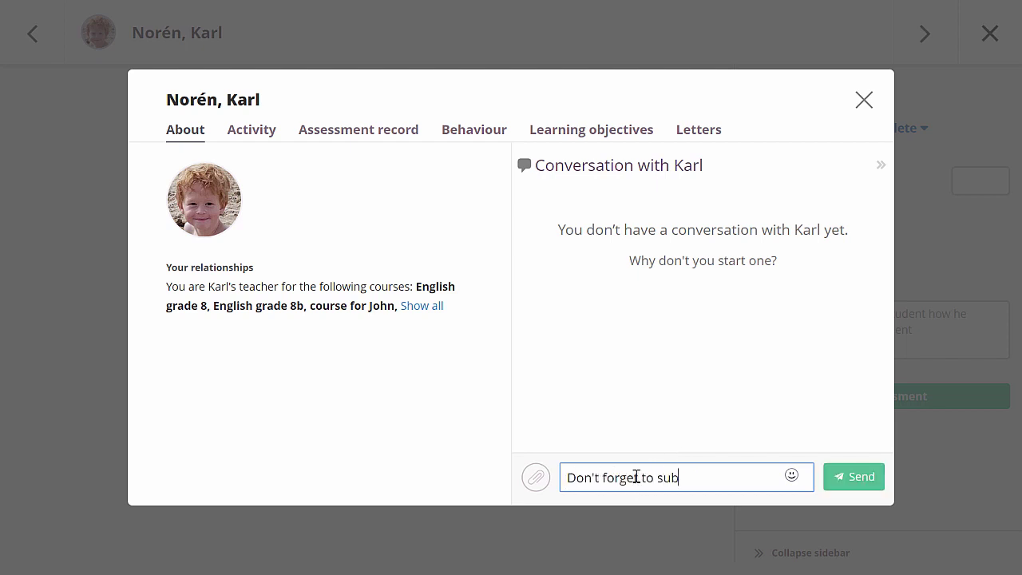
left_click(862, 478)
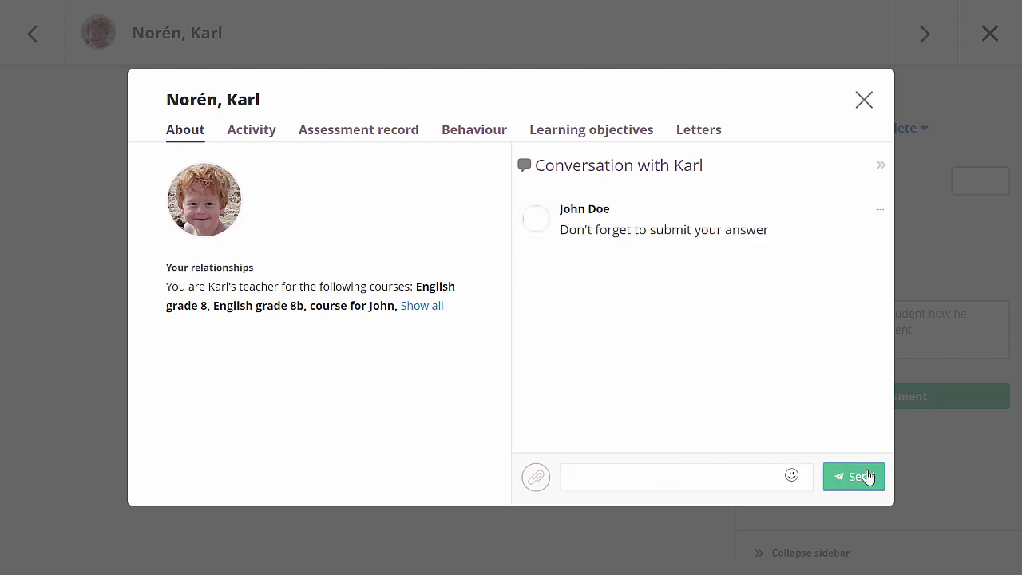
left_click(866, 103)
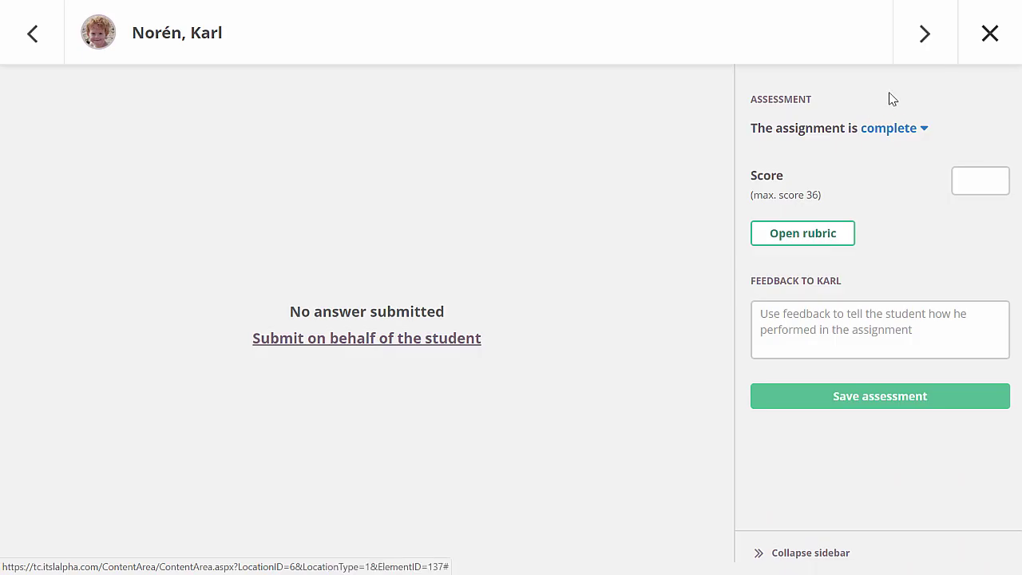
Step: Leave the grader, keep the status complete, and open the pride and prejudice.docx file options
left_click(992, 41)
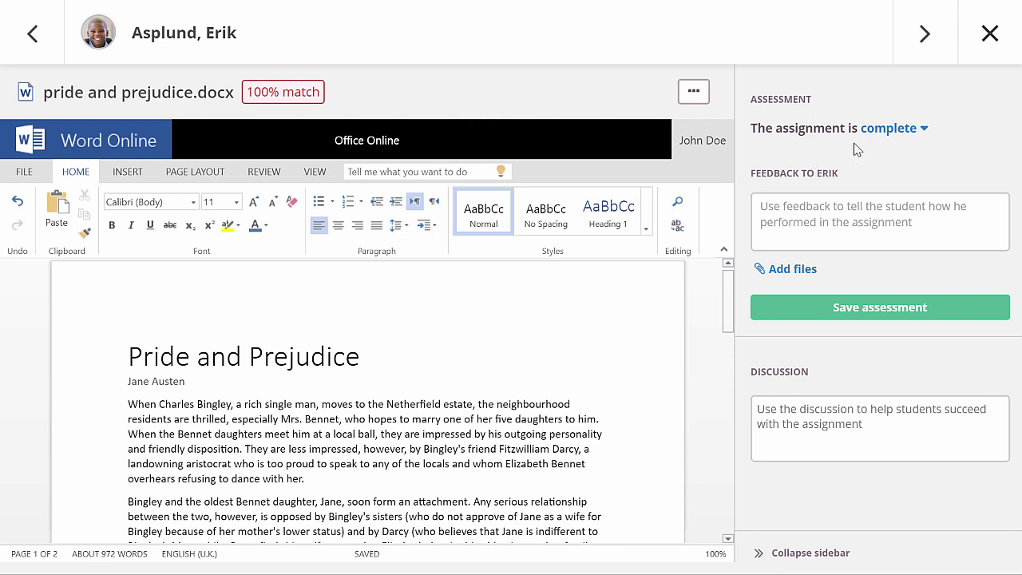
left_click(882, 137)
left_click(878, 137)
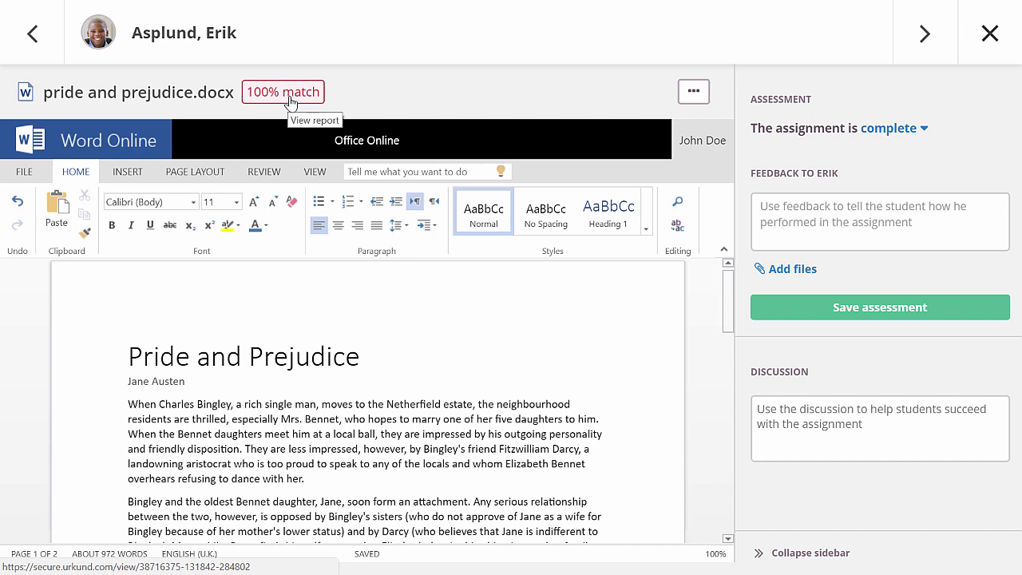
left_click(693, 93)
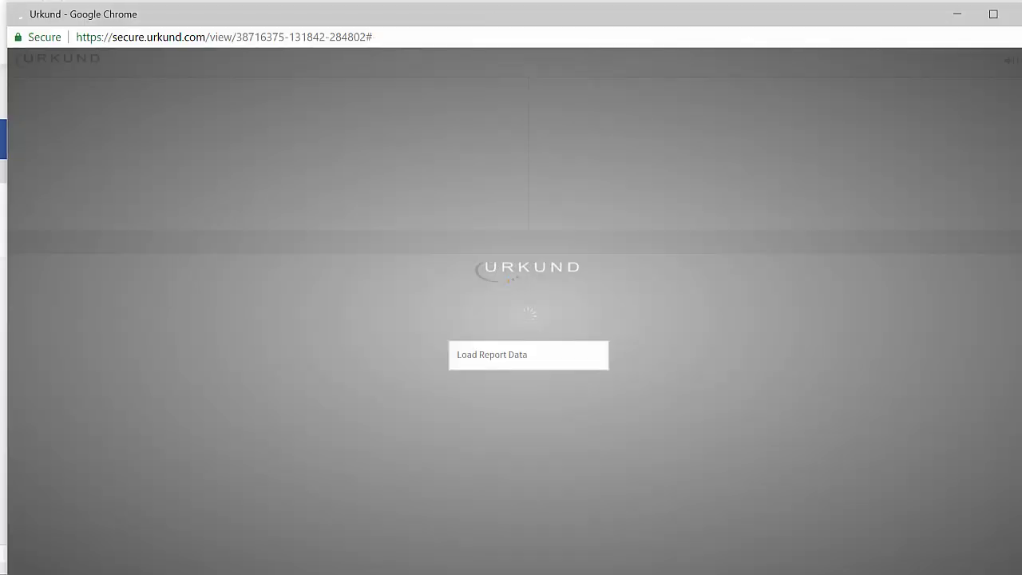
Step: Resize the Urkund plagiarism report window to fit the screen
left_click_drag(1011, 136, 953, 141)
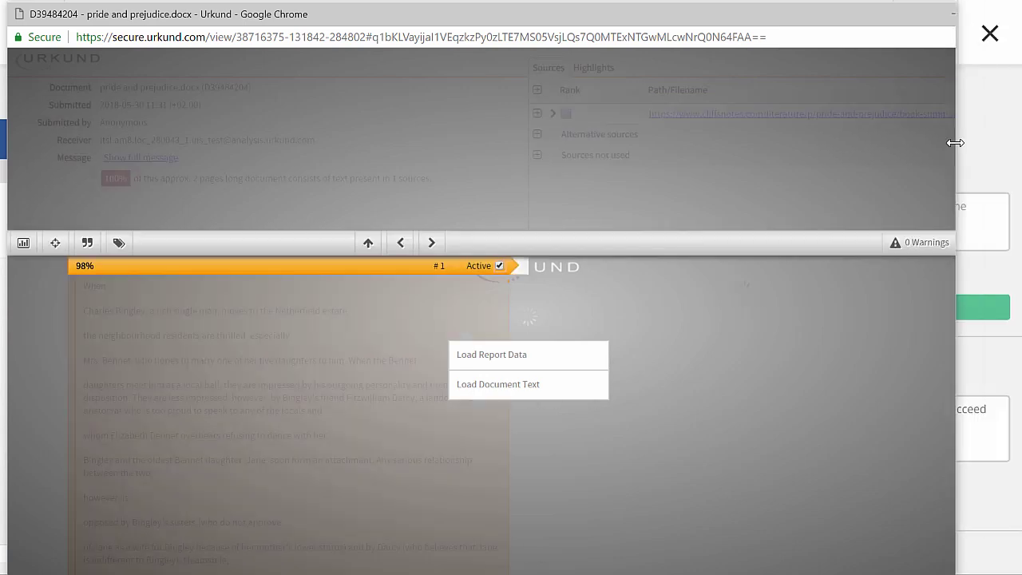